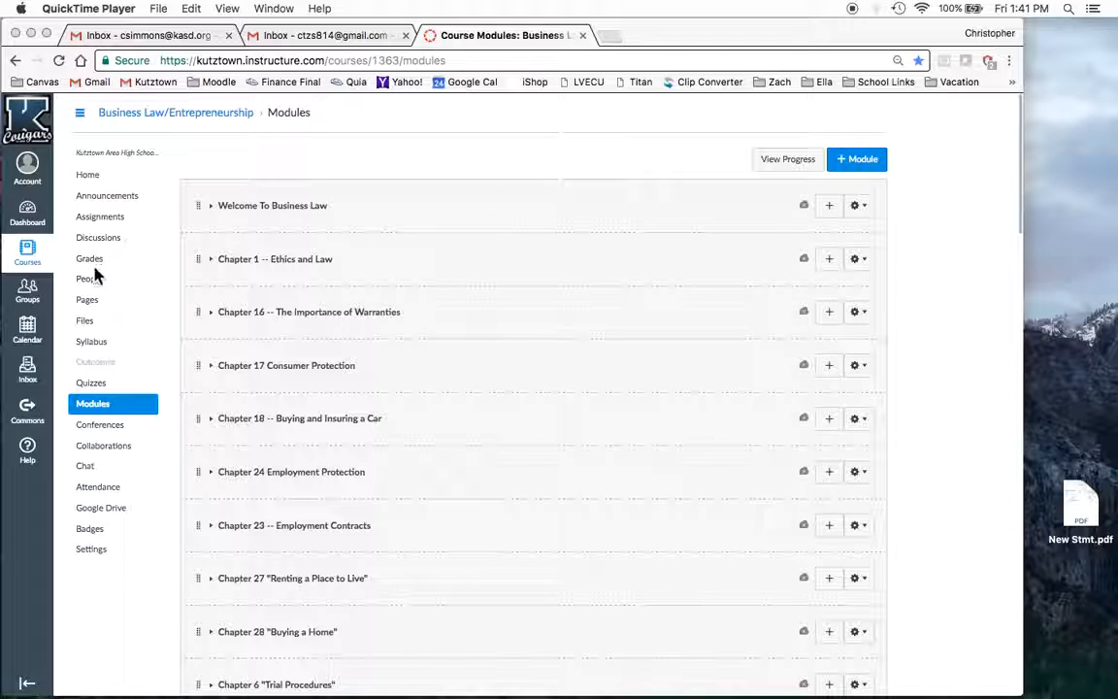
# - Start a new group set in the course's People area and name it "Chapter 1 Research Groups"
pyautogui.click(133, 290)
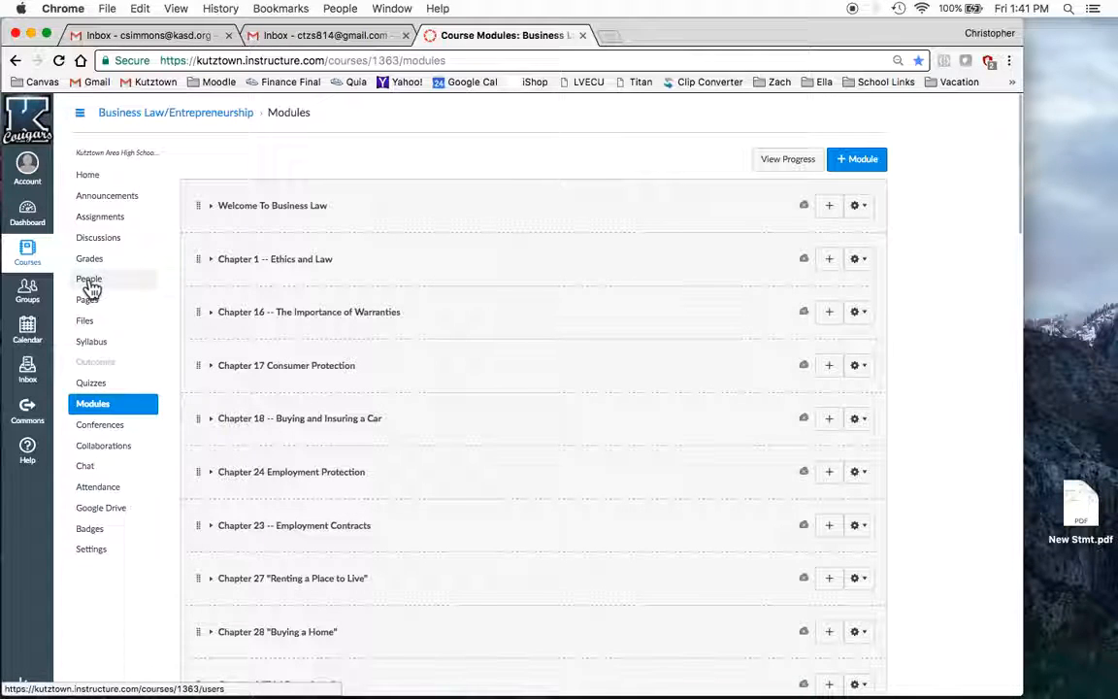
pyautogui.click(91, 289)
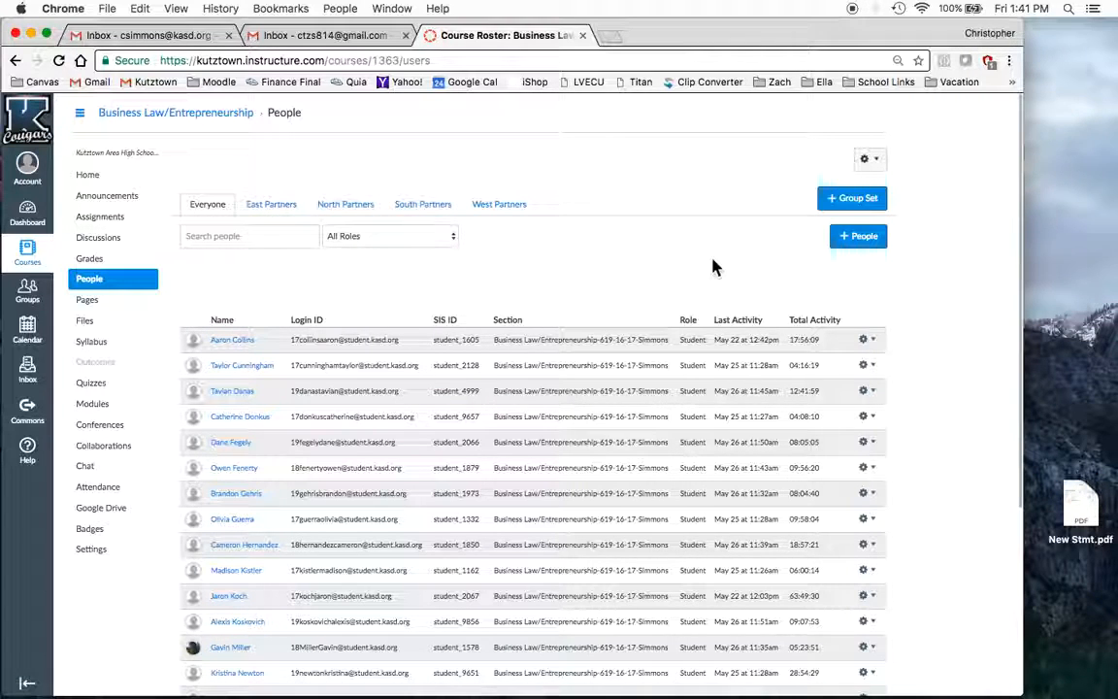
pyautogui.click(840, 205)
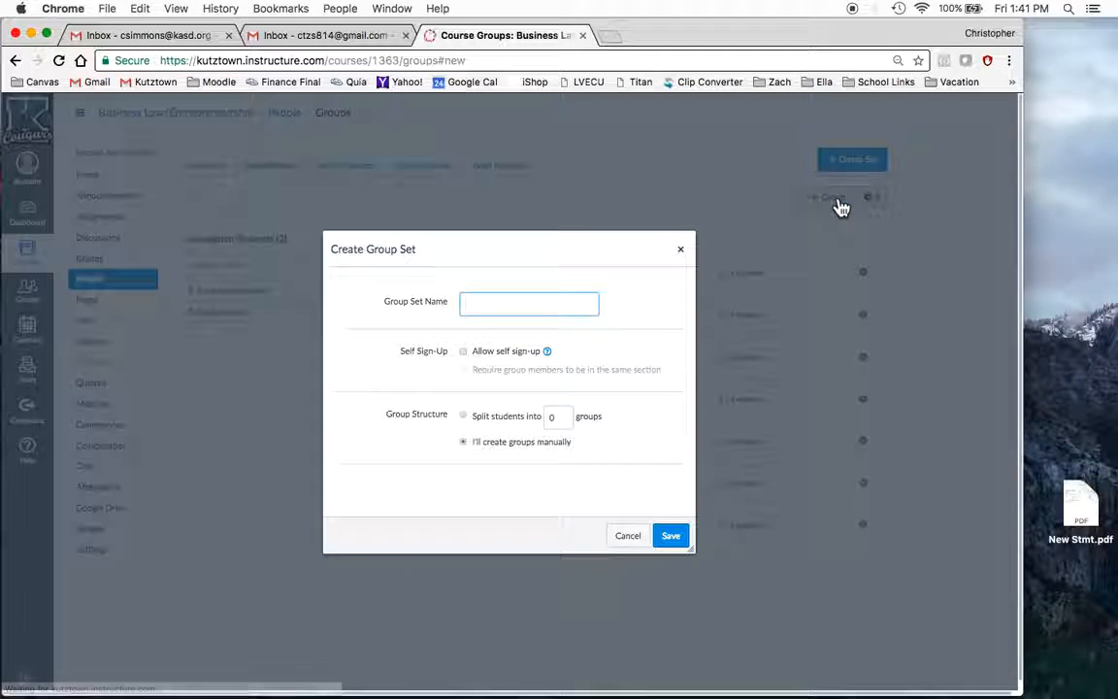
pyautogui.moveTo(514, 249); pyautogui.dragTo(499, 289)
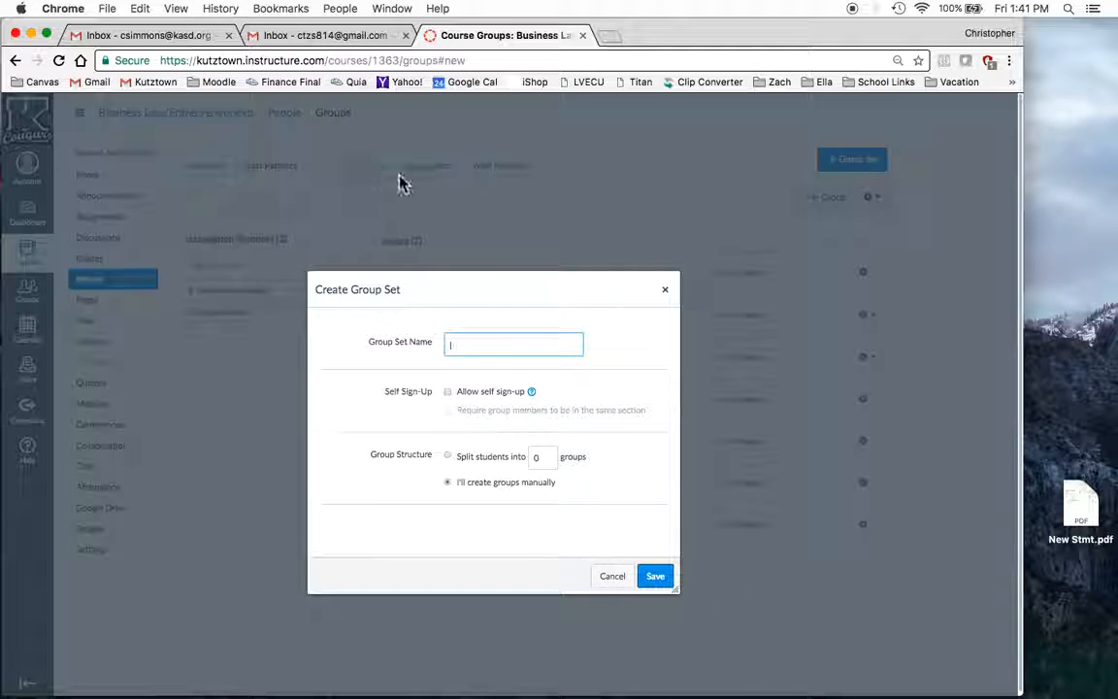
pyautogui.moveTo(464, 289); pyautogui.dragTo(492, 252)
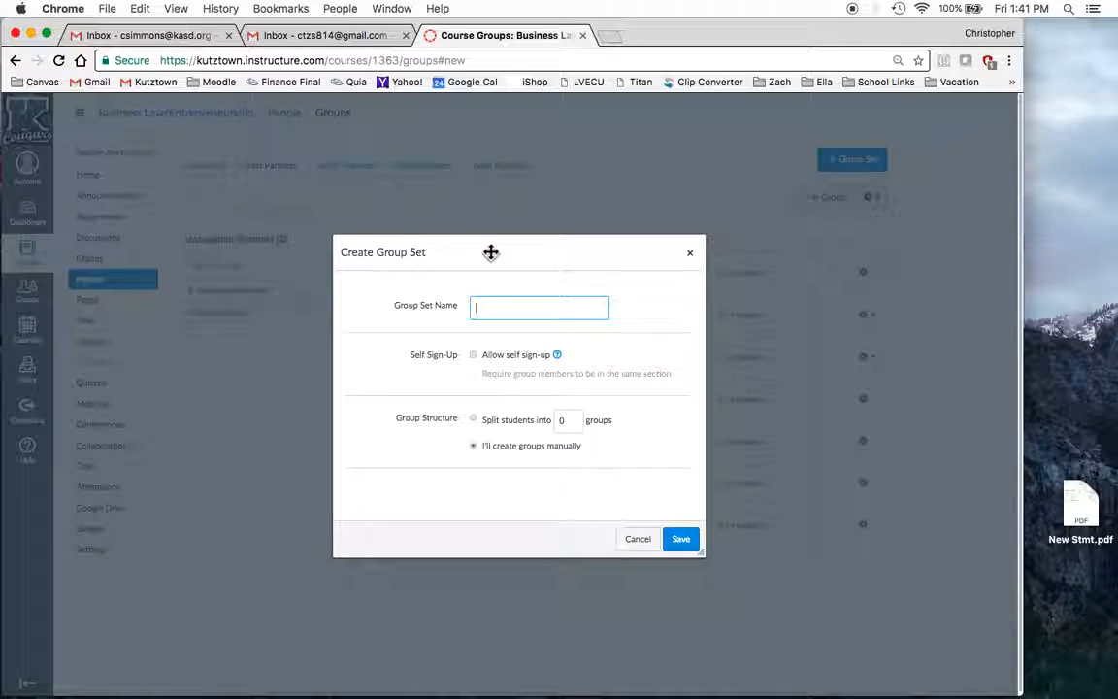
pyautogui.write('Chapter 1')
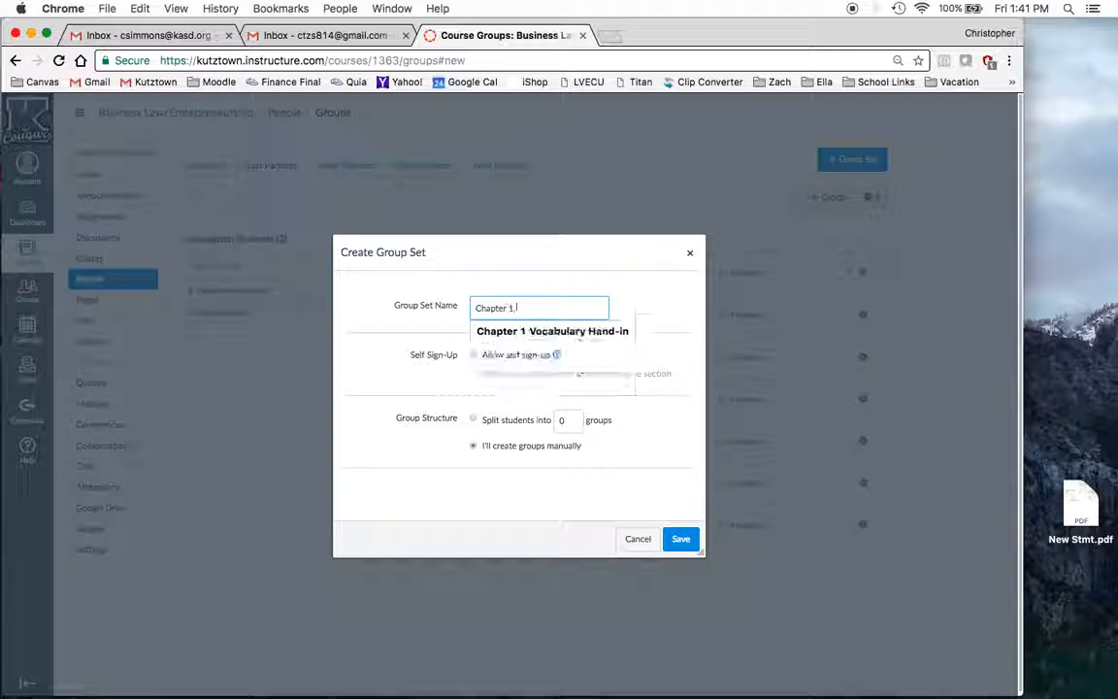
pyautogui.write(' Resulrch')
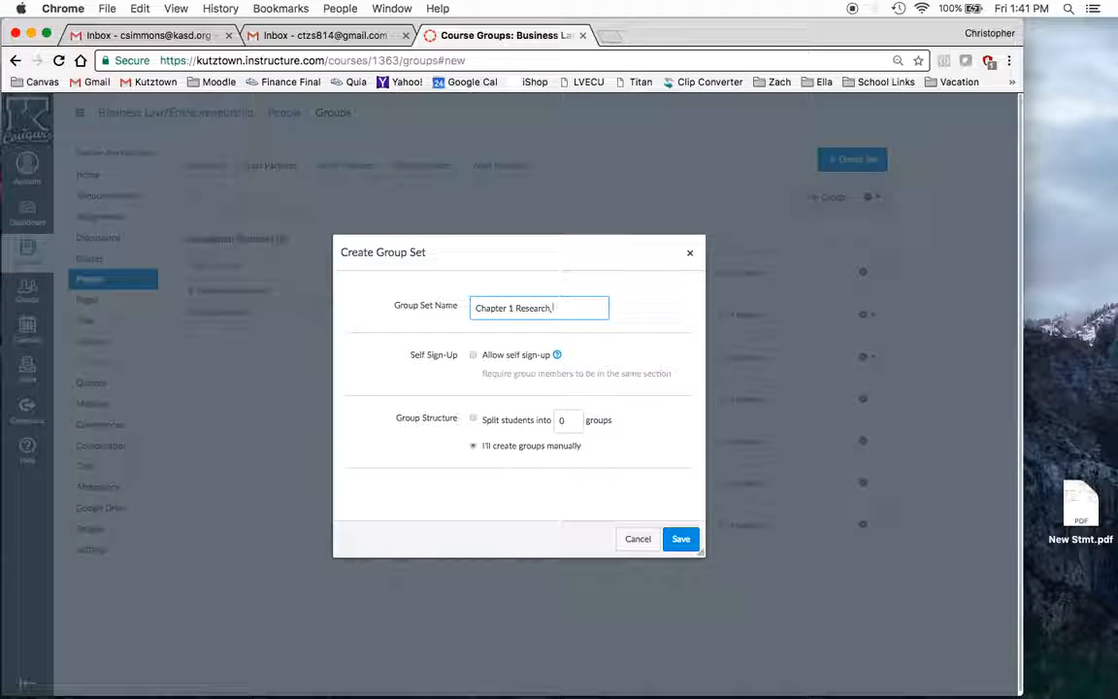
pyautogui.write(' Groups')
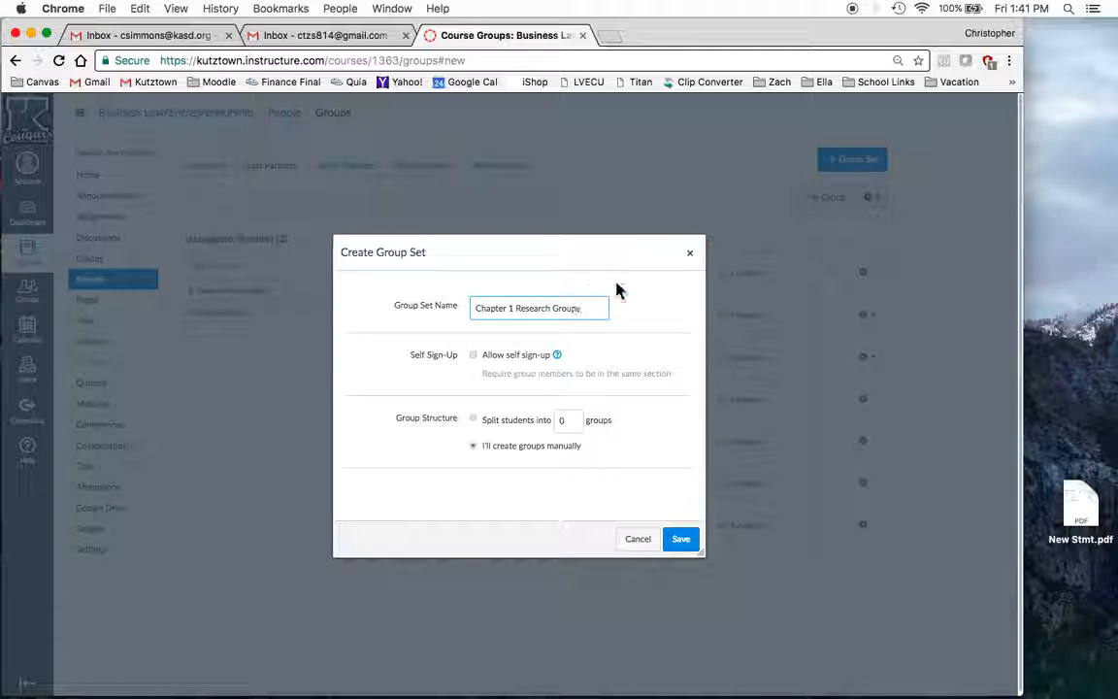
pyautogui.write(',')
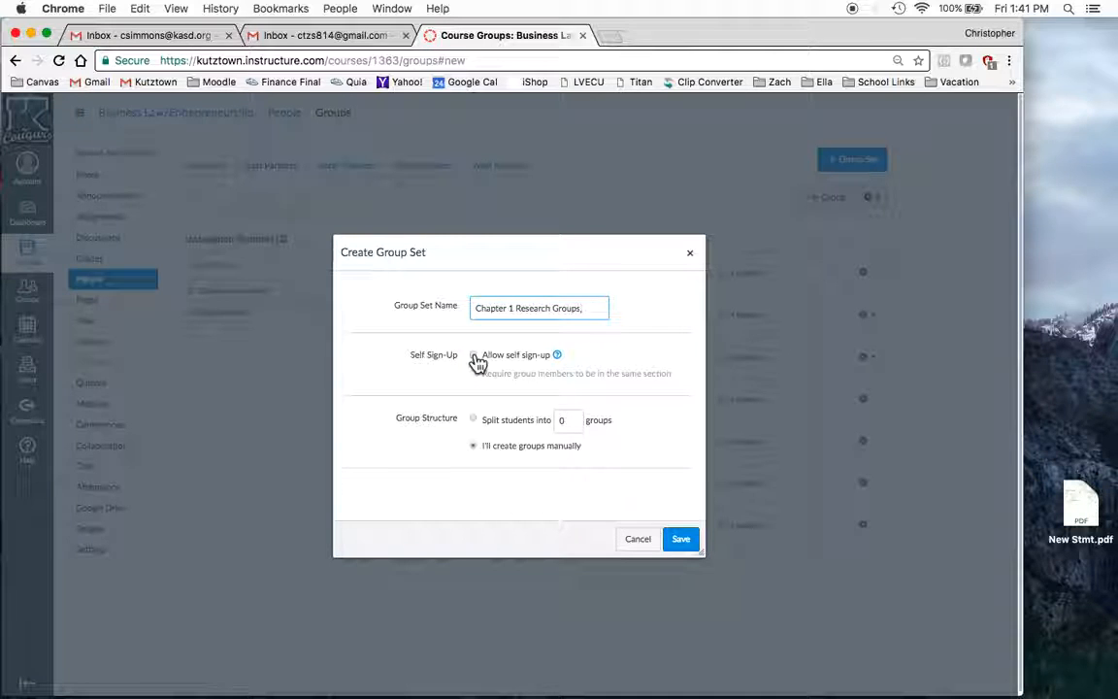
# - Set the group structure to creating groups manually and save the group set
pyautogui.click(473, 422)
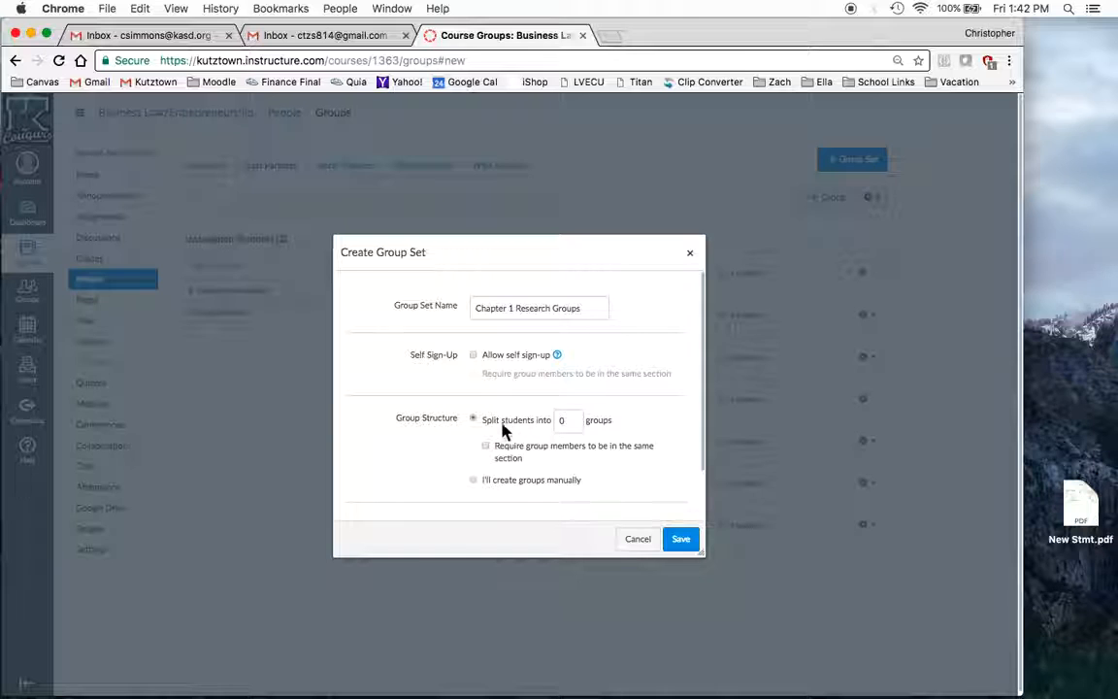
pyautogui.click(475, 484)
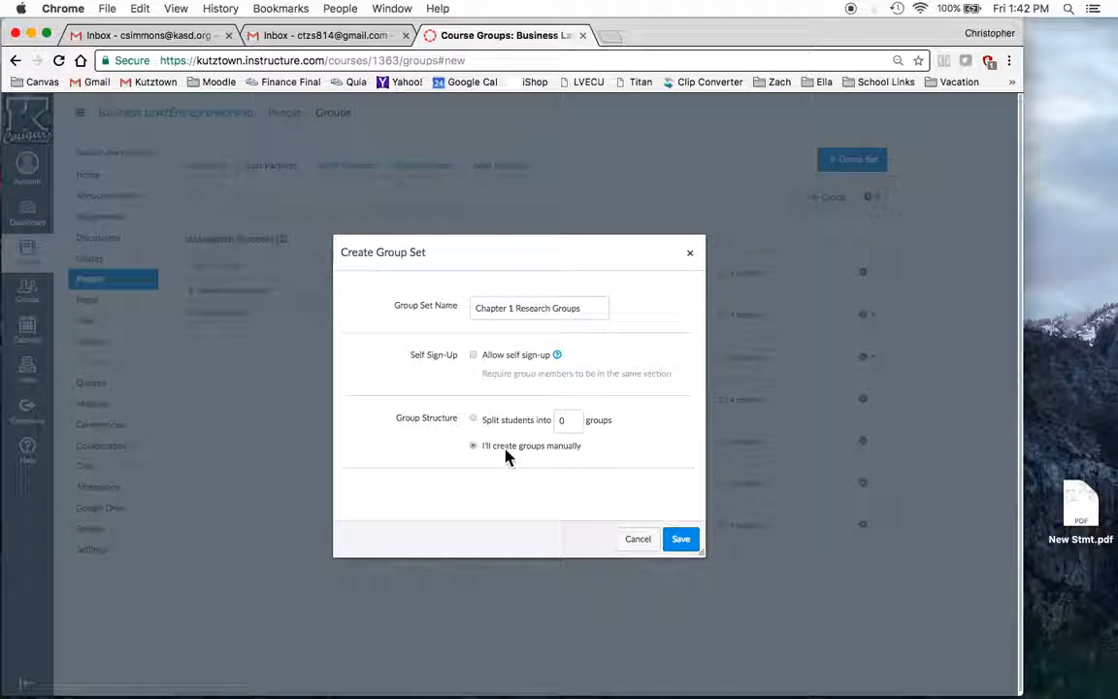
pyautogui.click(681, 540)
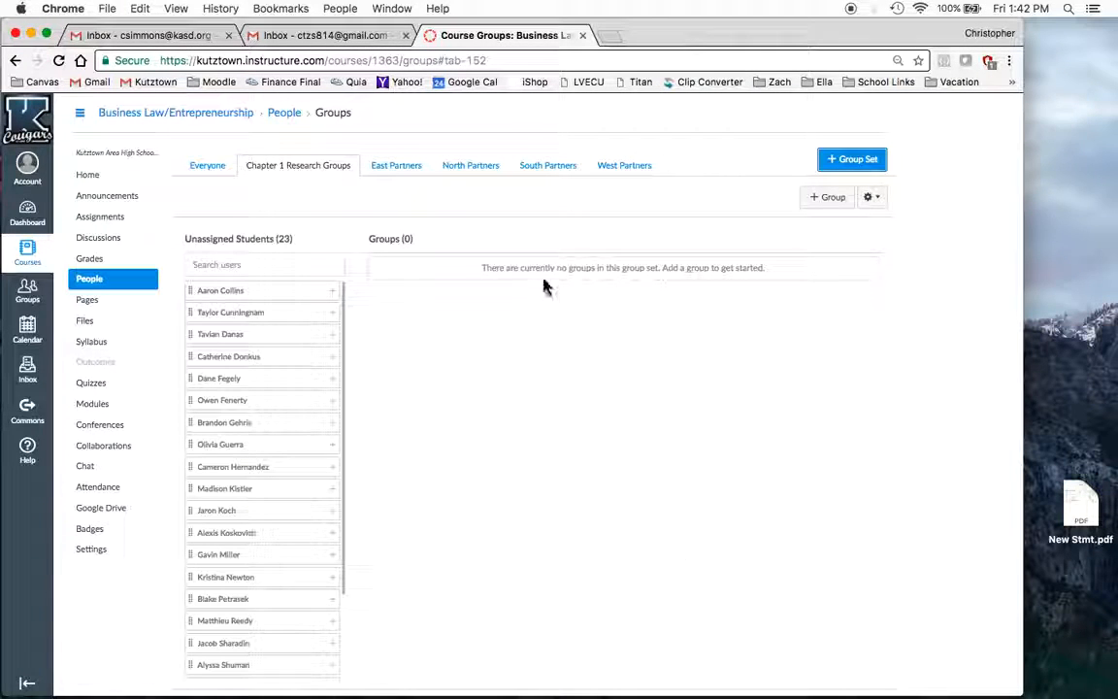
# - Check the full course roster and return to the Chapter 1 Research Groups set
pyautogui.click(212, 173)
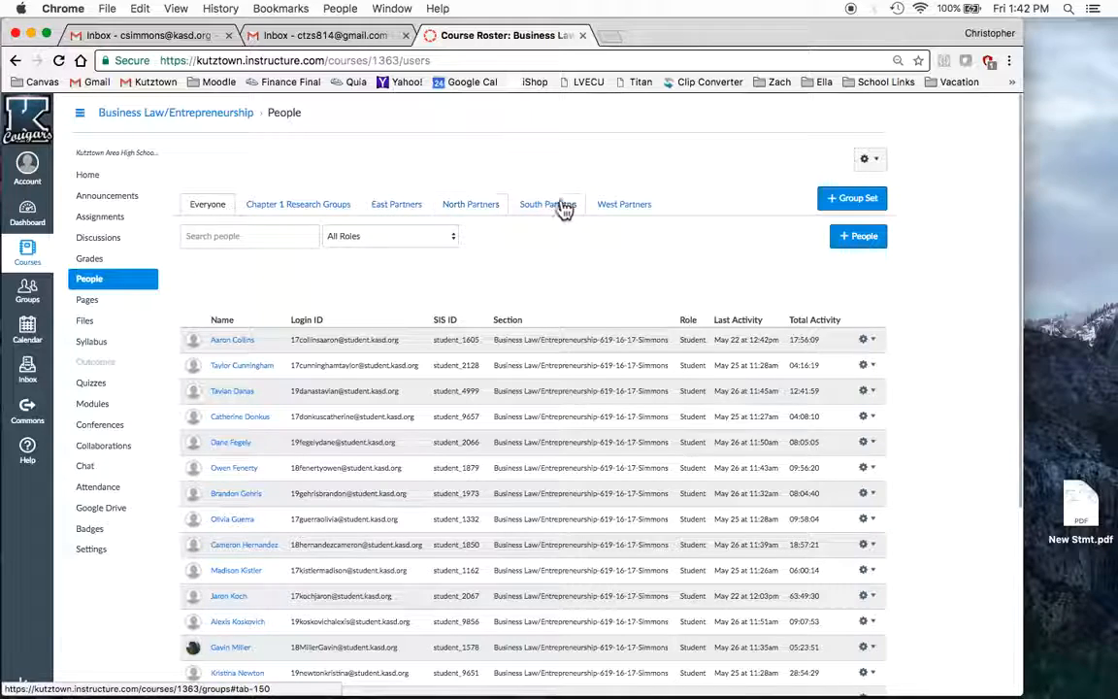
pyautogui.click(311, 219)
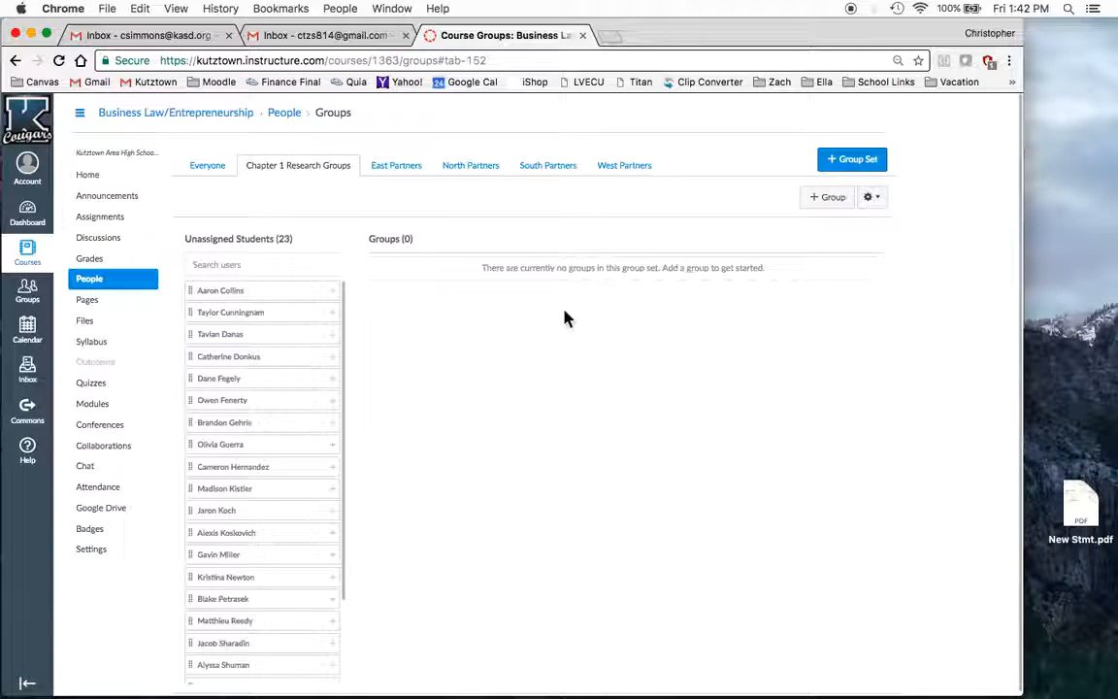
pyautogui.scroll(-1, 591, 387)
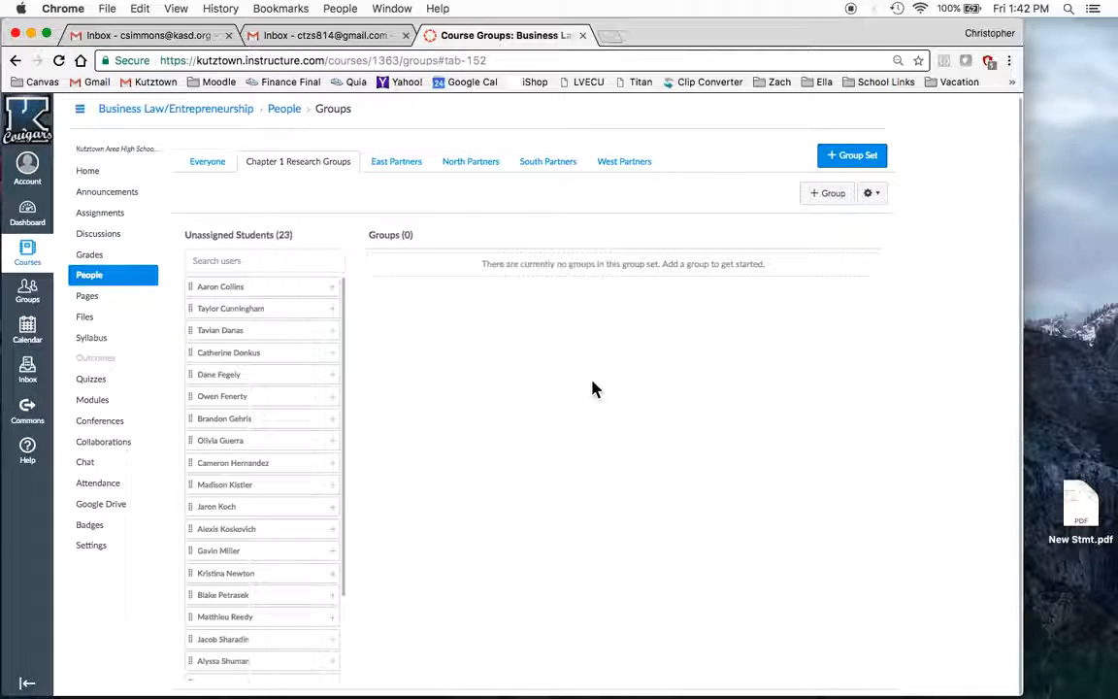
# - Add a group named "Group 1" to the Chapter 1 Research Groups set, without a member limit
pyautogui.click(830, 194)
pyautogui.write('G')
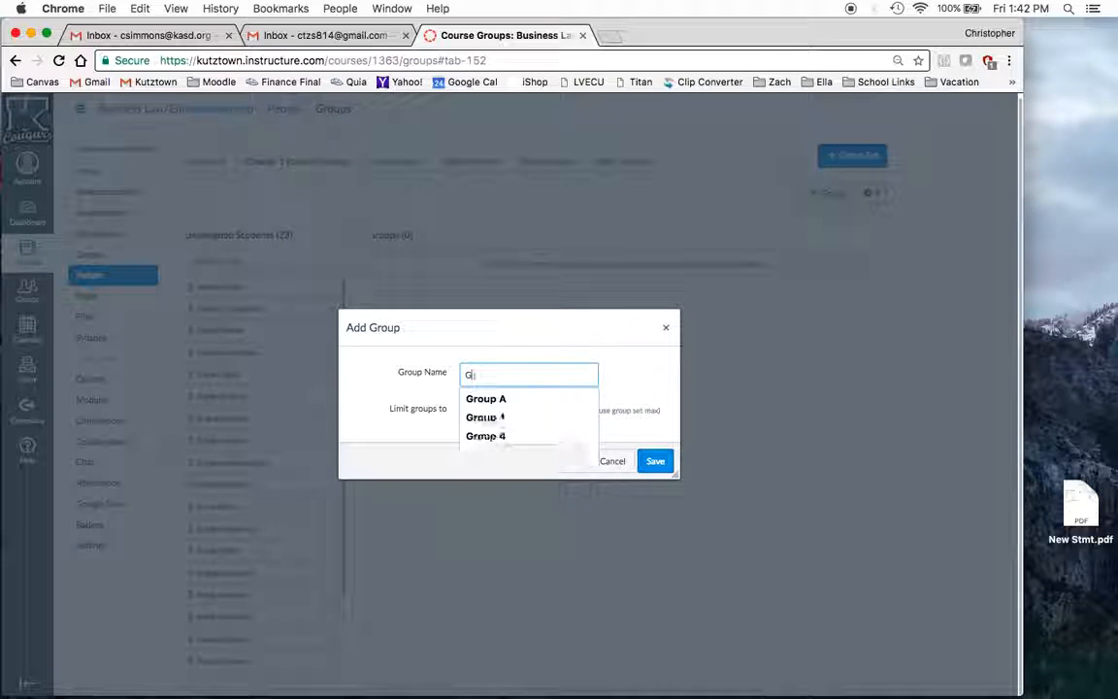
pyautogui.write('roups ')
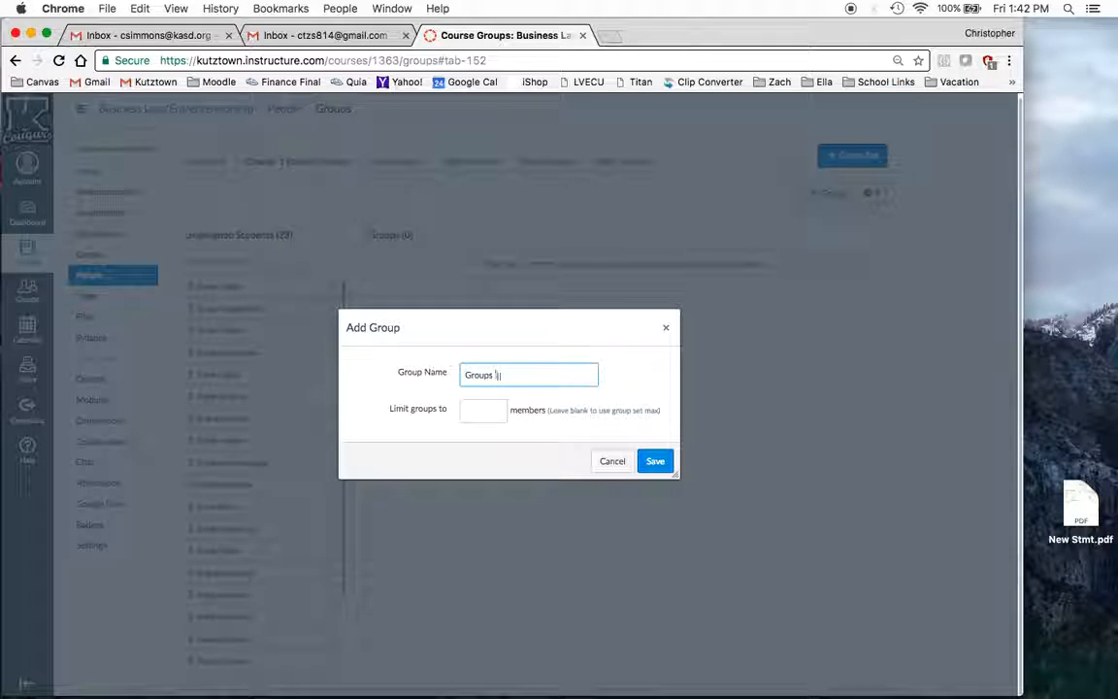
pyautogui.write('1')
pyautogui.press('BackSpace')
pyautogui.press('BackSpace')
pyautogui.press('BackSpace')
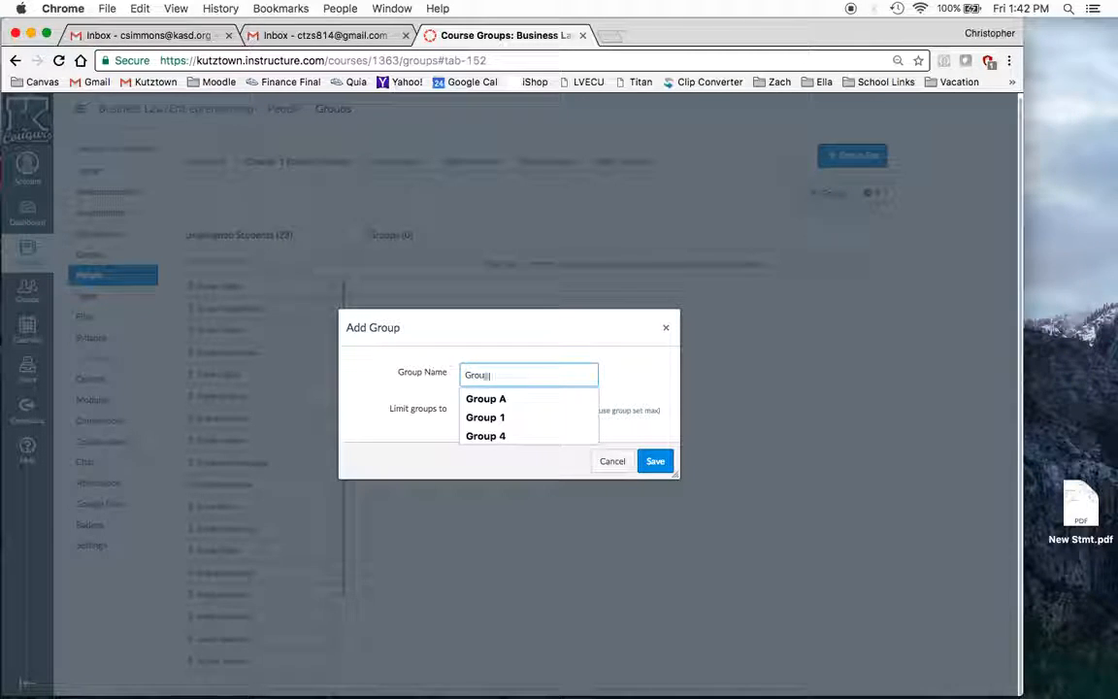
pyautogui.write('1')
pyautogui.press('super+a')
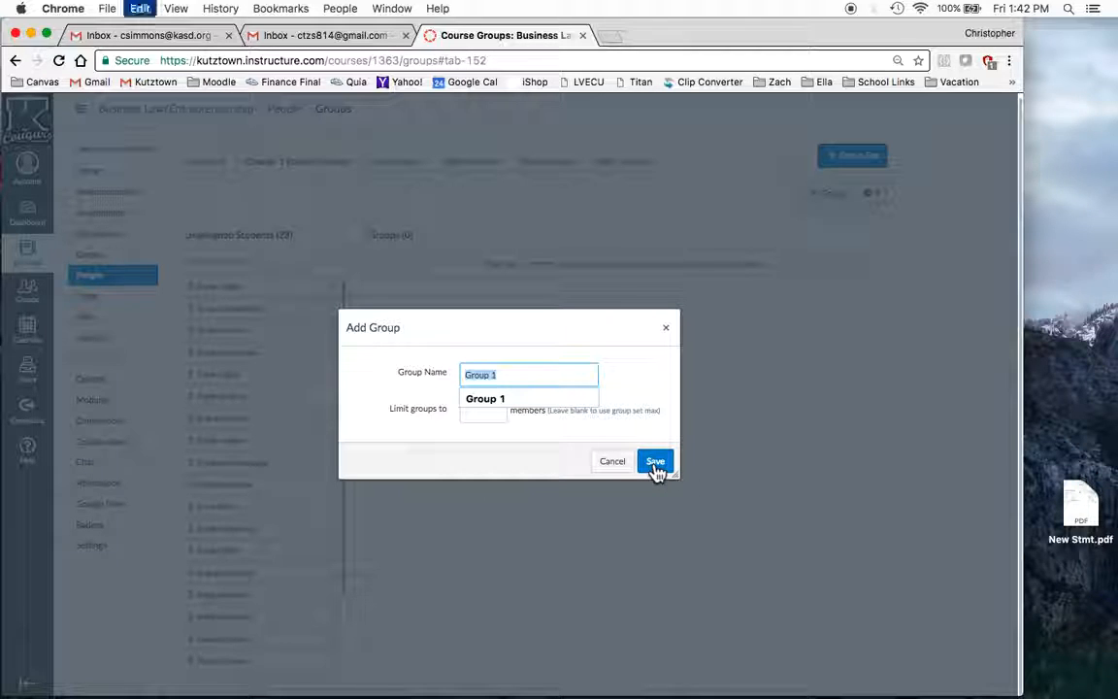
pyautogui.click(654, 464)
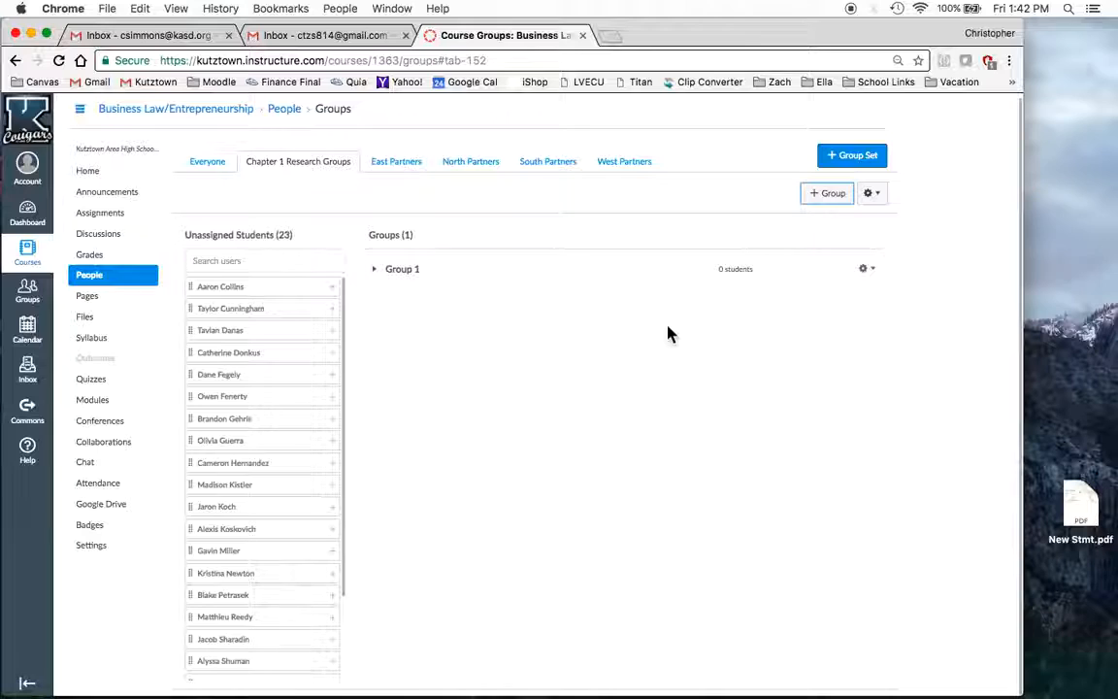
# - Add two more groups to the set, named "Group 2" and "Group 3"
pyautogui.click(828, 196)
pyautogui.write('Group 2')
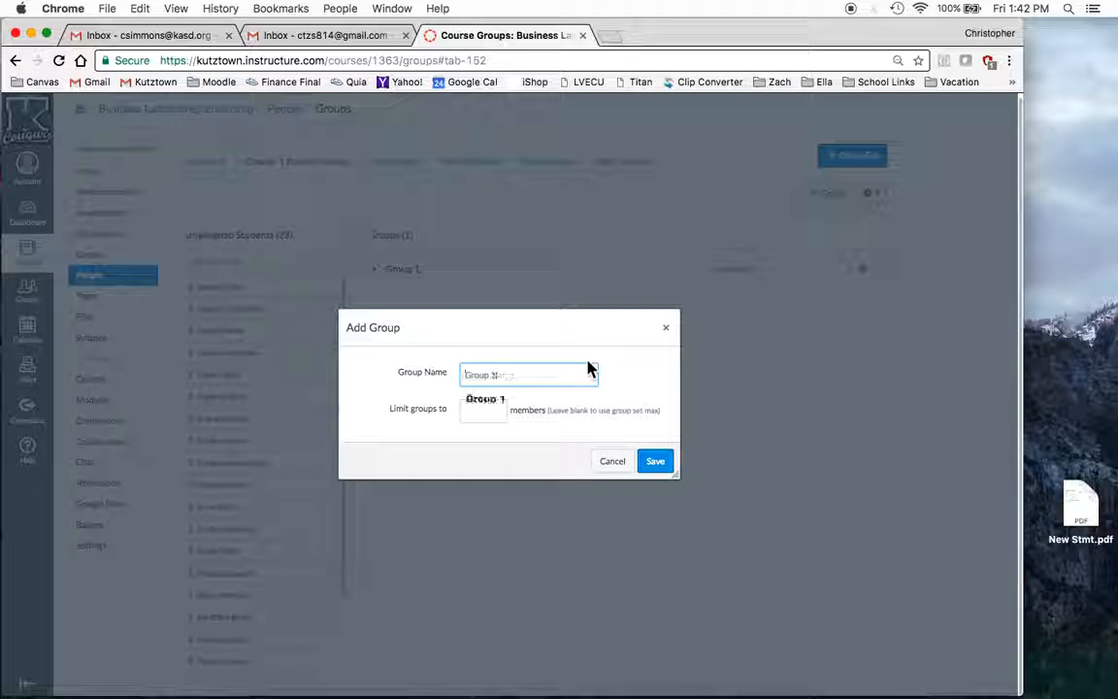
pyautogui.click(656, 463)
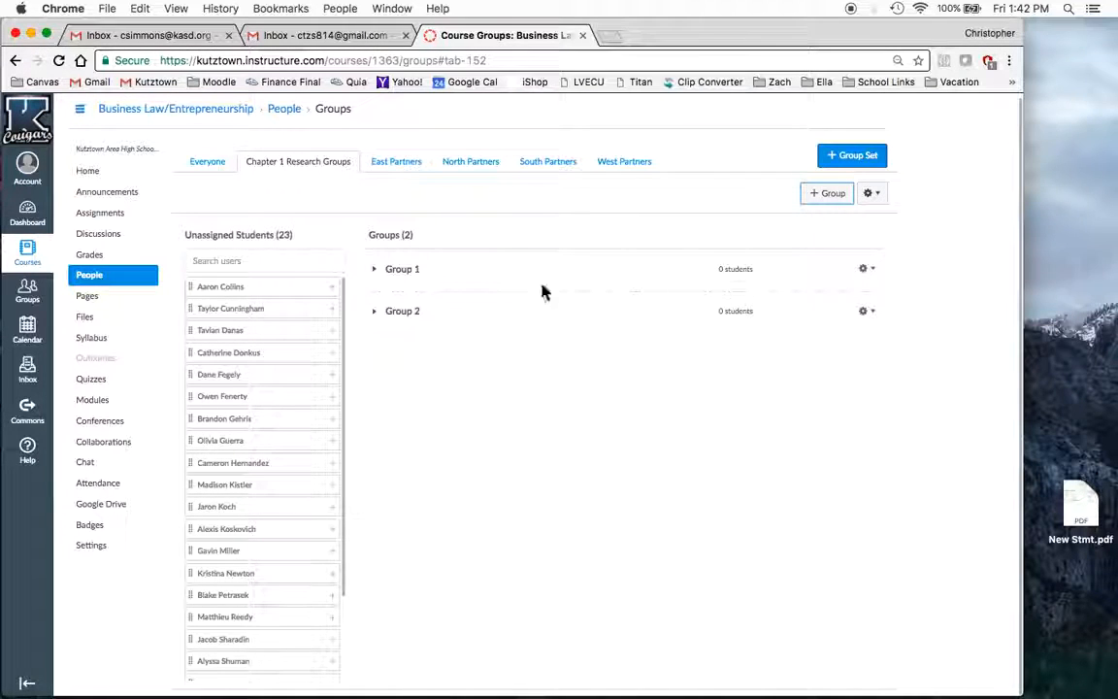
pyautogui.click(832, 197)
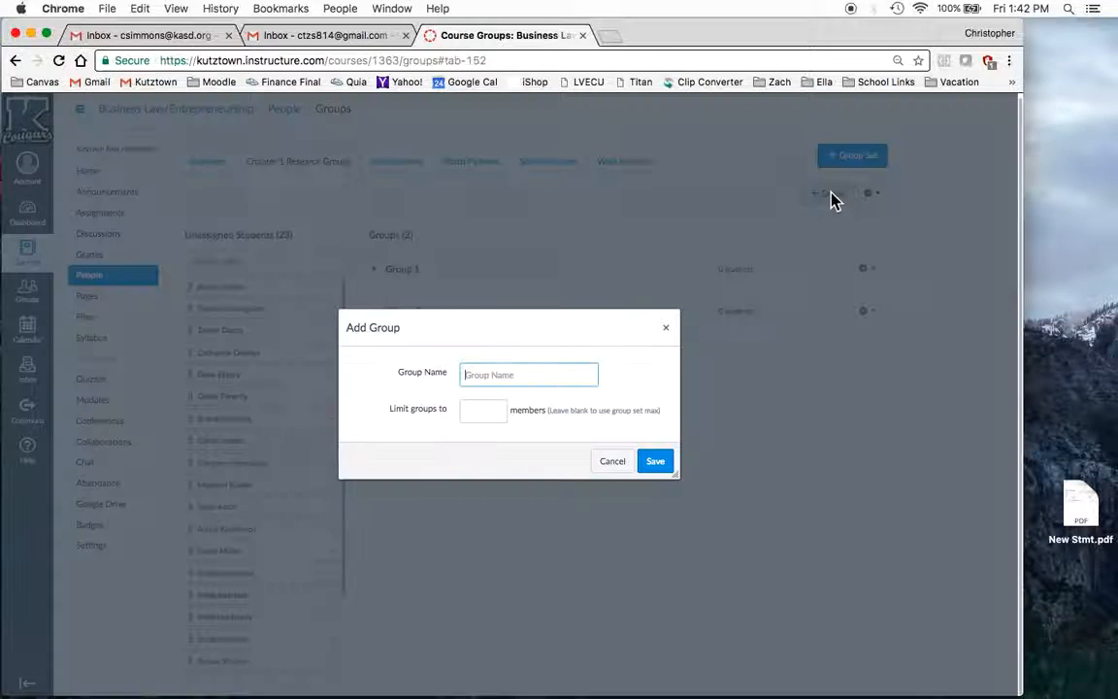
pyautogui.write('Group 1')
pyautogui.press('BackSpace')
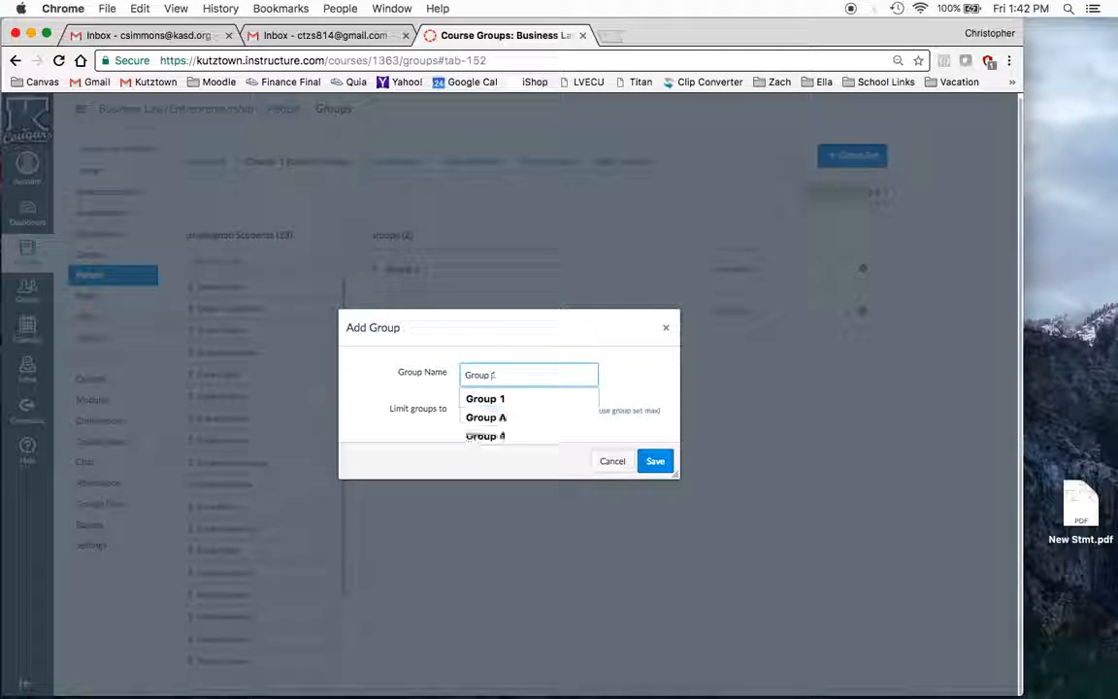
pyautogui.write('3')
pyautogui.click(655, 462)
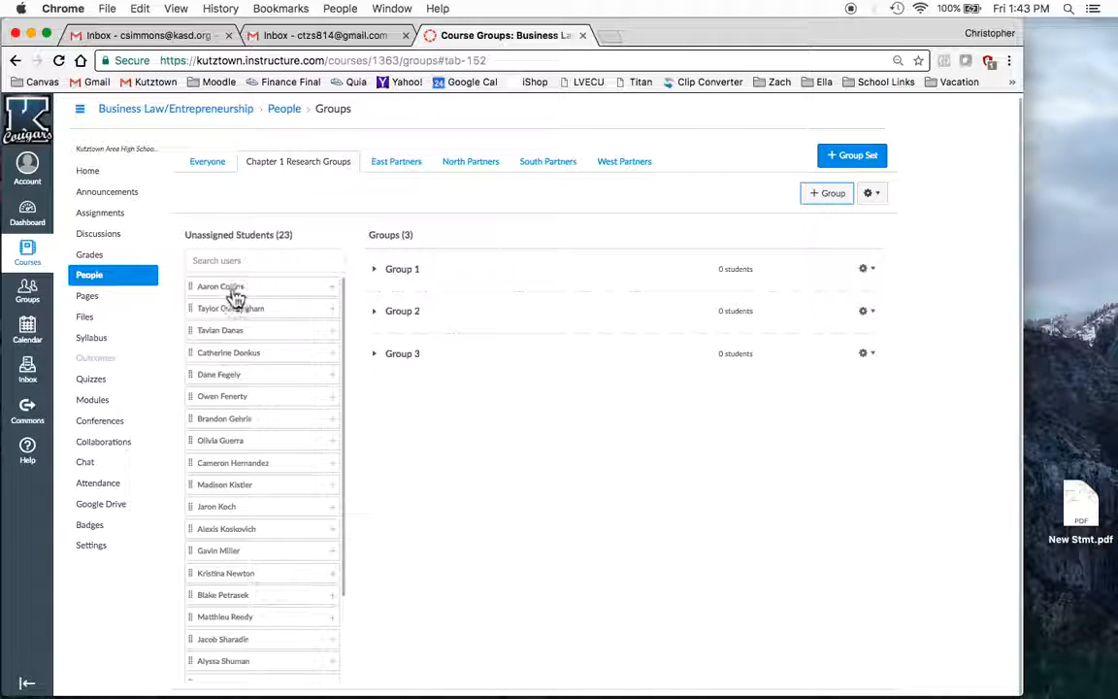
# - Assign three of the unassigned students to Group 1 and two to Group 2
pyautogui.moveTo(232, 289); pyautogui.dragTo(434, 288)
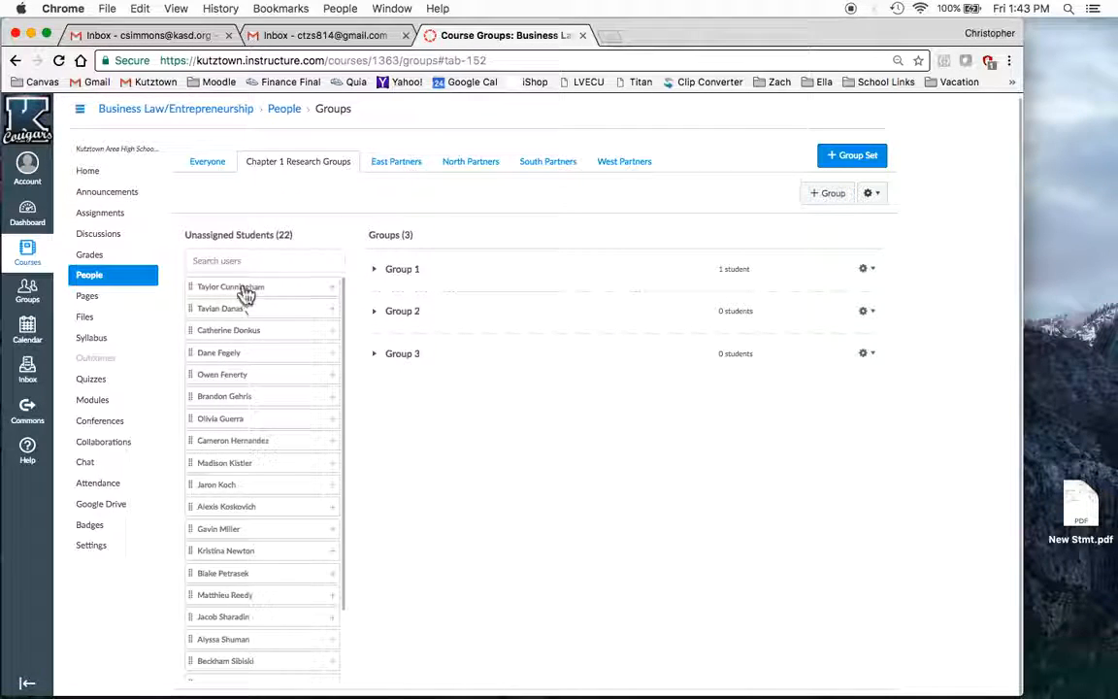
pyautogui.moveTo(244, 289); pyautogui.dragTo(424, 292)
pyautogui.moveTo(257, 301); pyautogui.dragTo(459, 276)
pyautogui.moveTo(248, 297); pyautogui.dragTo(464, 311)
pyautogui.moveTo(275, 310); pyautogui.dragTo(420, 319)
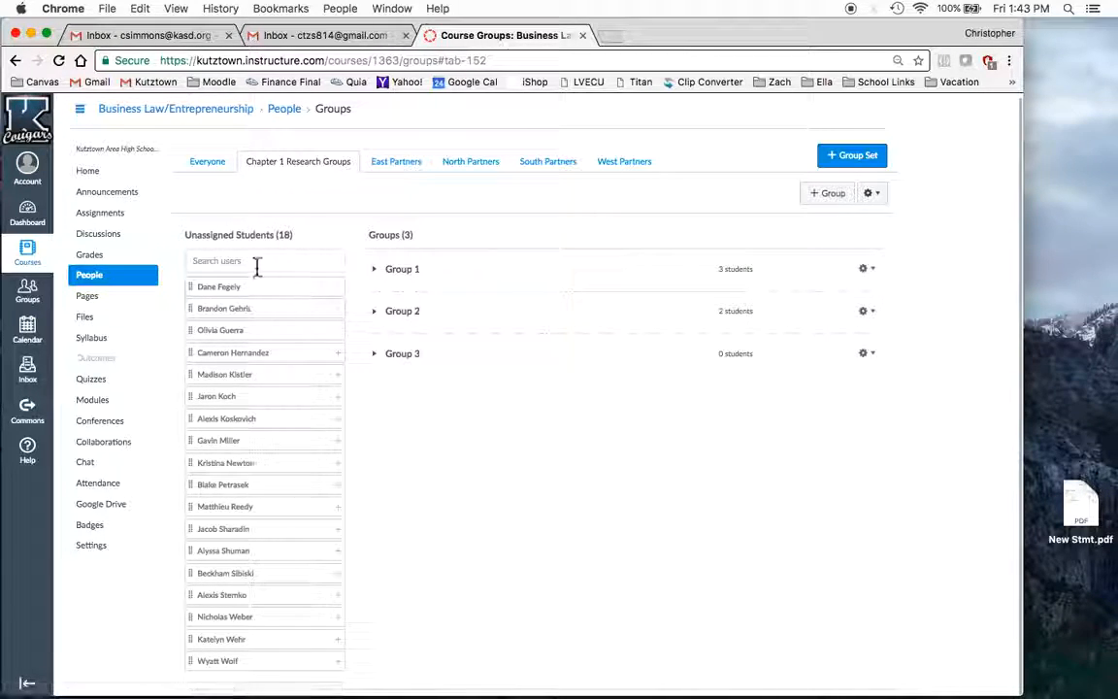
# - Search the unassigned students by last name and assign the matching student to Group 3
pyautogui.click(250, 260)
pyautogui.write('miller')
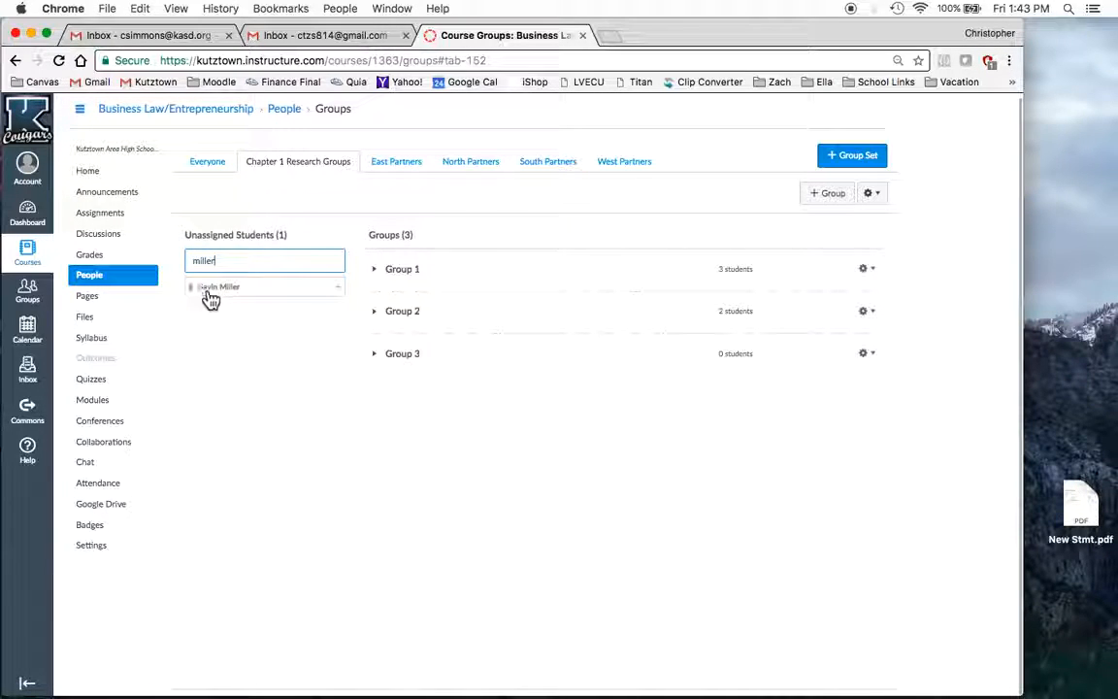
pyautogui.moveTo(210, 299); pyautogui.dragTo(439, 351)
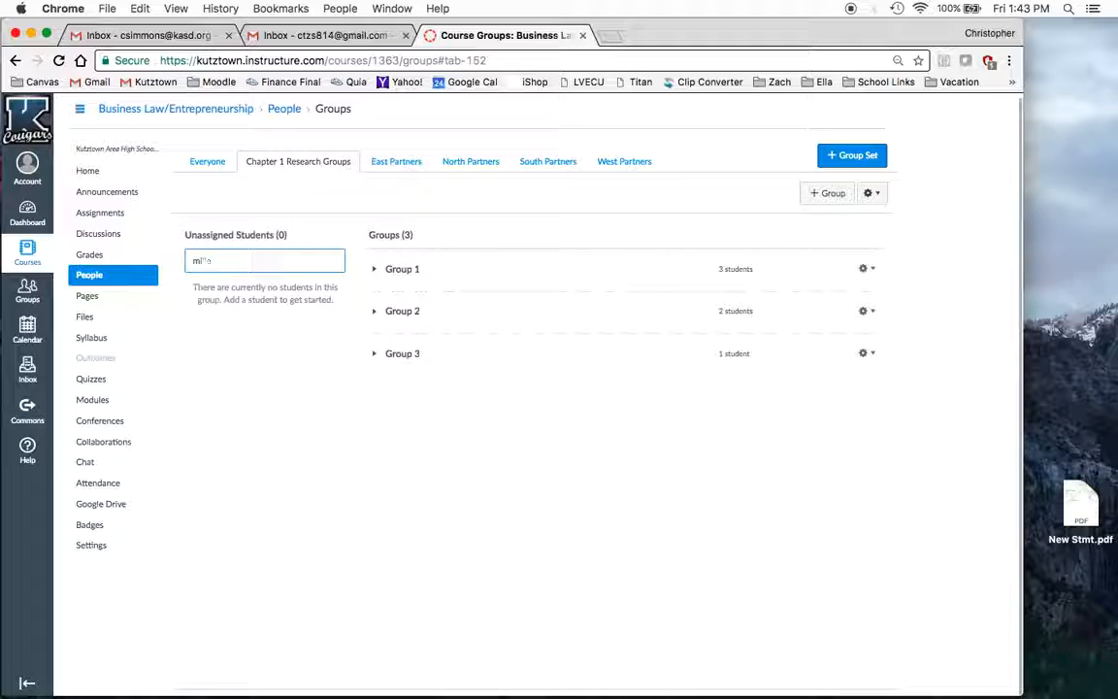
# - Clear the student search and assign two more students to Group 2 and two more to Group 3
pyautogui.press('BackSpace')
pyautogui.press('BackSpace')
pyautogui.press('BackSpace')
pyautogui.press('BackSpace')
pyautogui.press('BackSpace')
pyautogui.press('BackSpace')
pyautogui.moveTo(263, 374); pyautogui.dragTo(372, 373)
pyautogui.moveTo(276, 359); pyautogui.dragTo(446, 313)
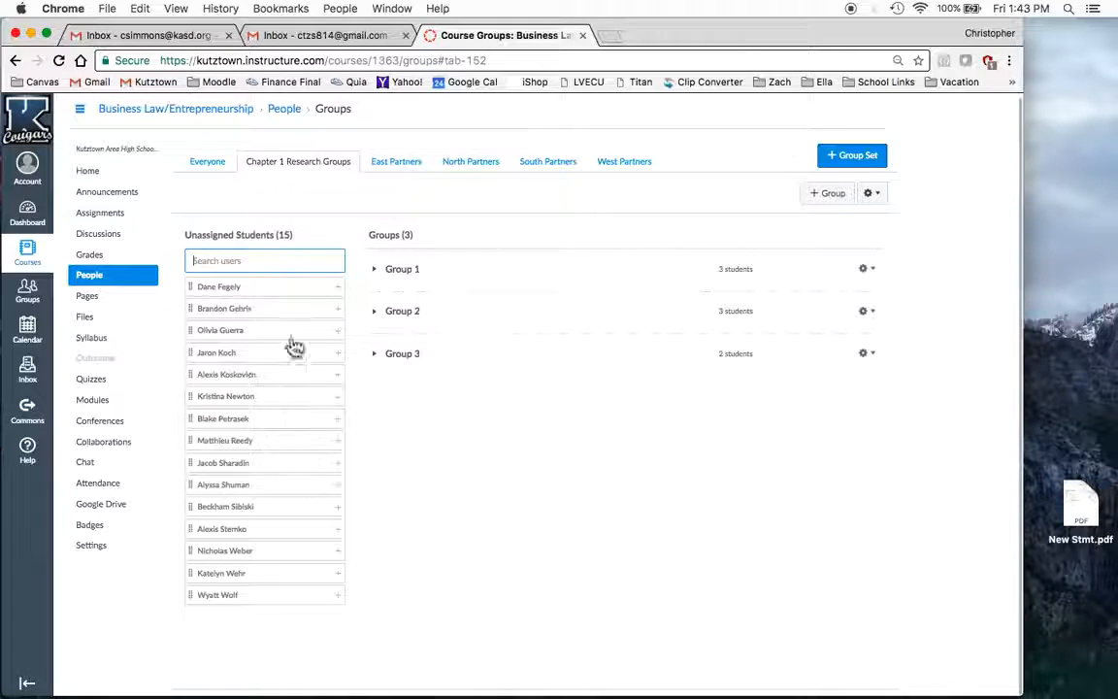
pyautogui.moveTo(228, 357); pyautogui.dragTo(449, 315)
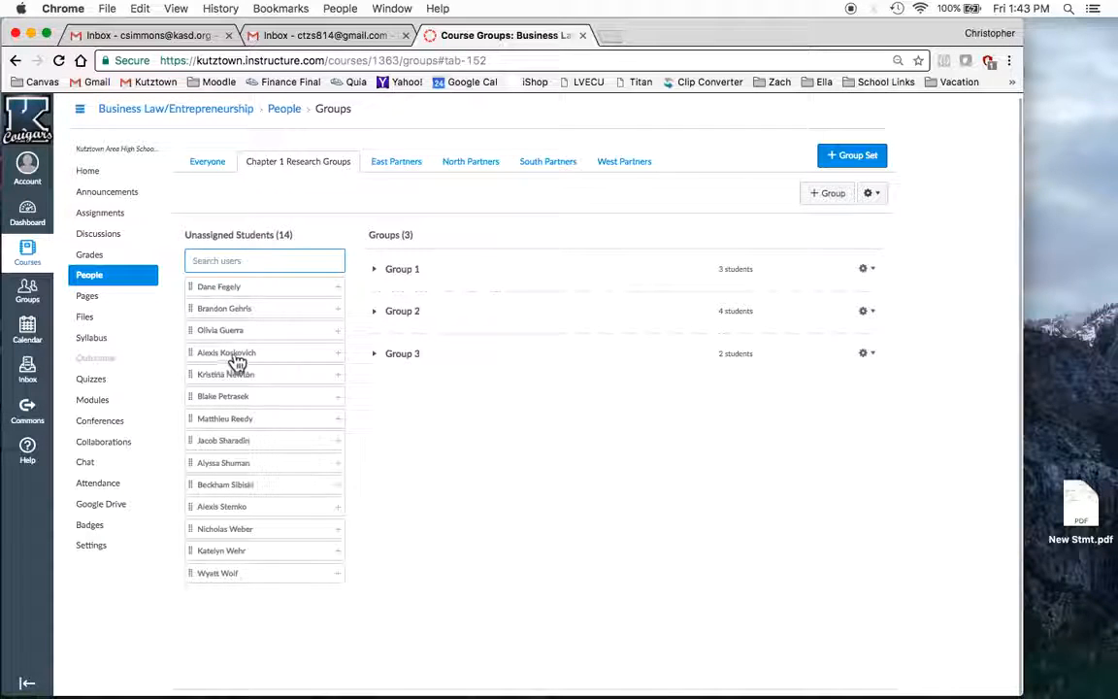
pyautogui.moveTo(236, 359); pyautogui.dragTo(472, 364)
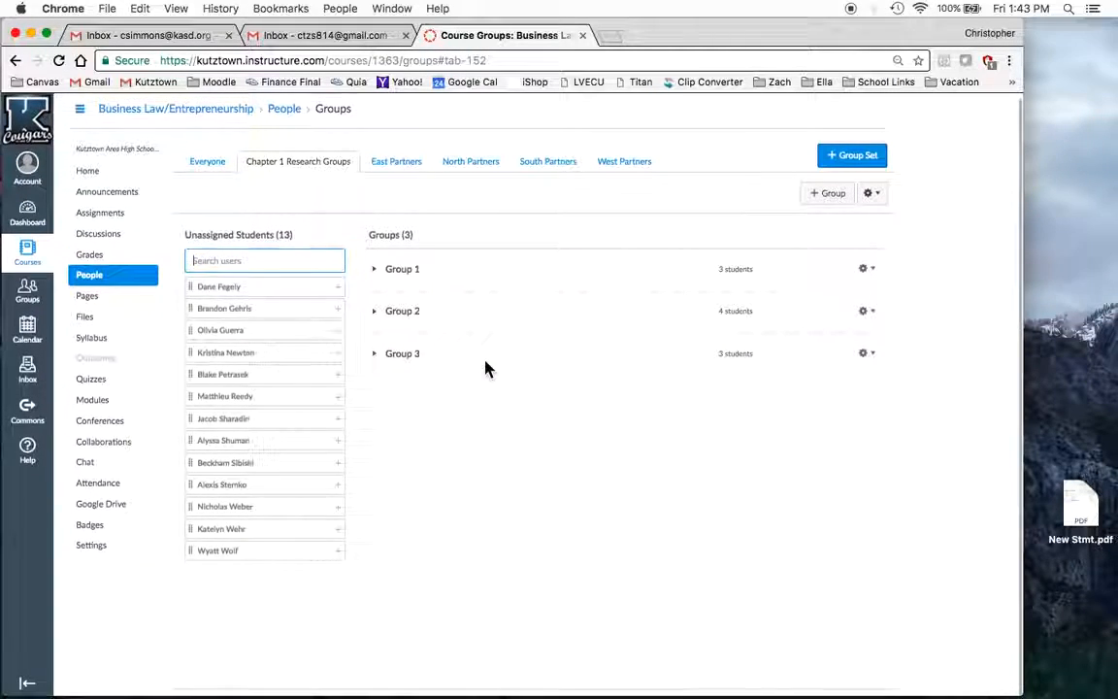
# - Go to the course's assignments and start a new assignment named "Group 1 Assignment"
pyautogui.click(110, 221)
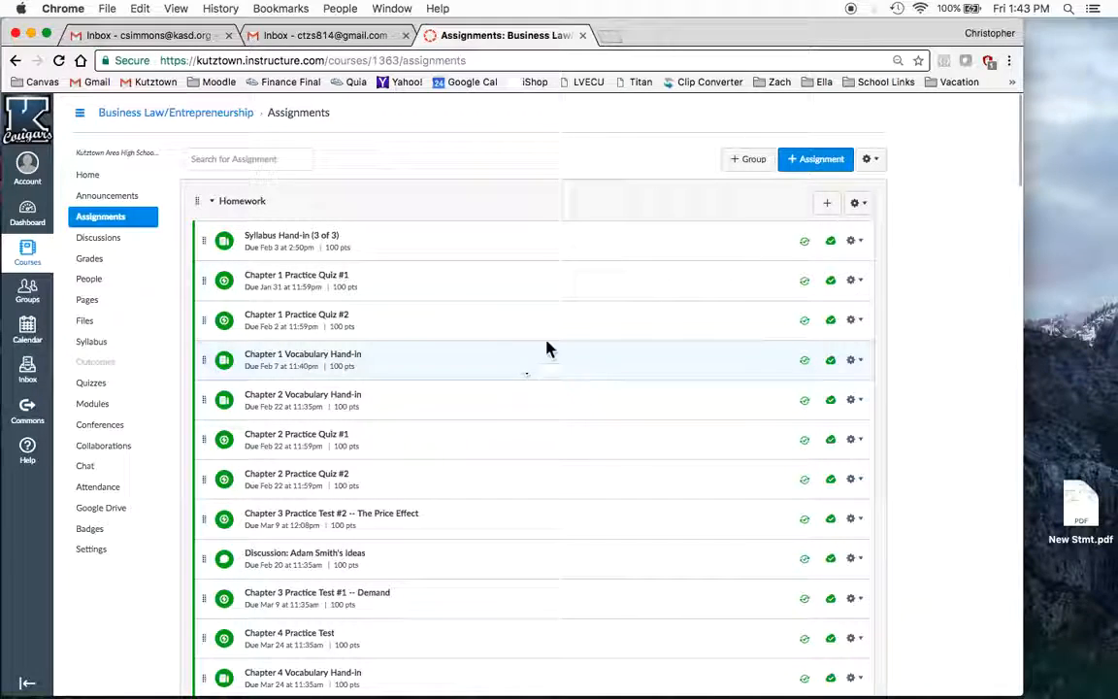
pyautogui.scroll(-1, 758, 197)
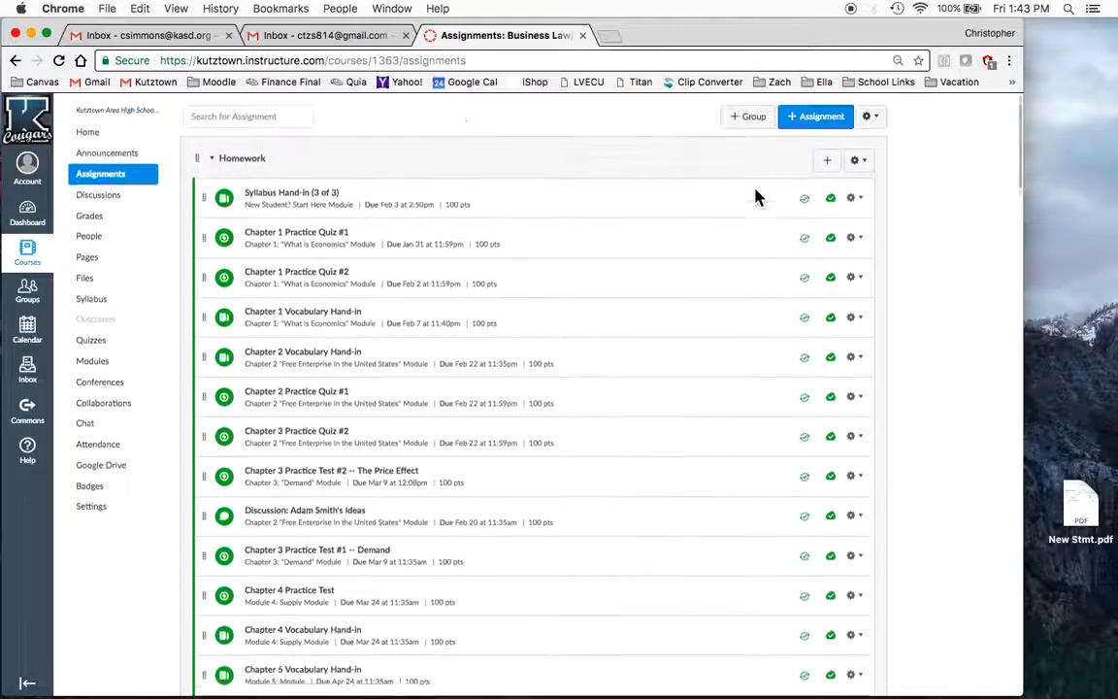
pyautogui.scroll(1, 759, 197)
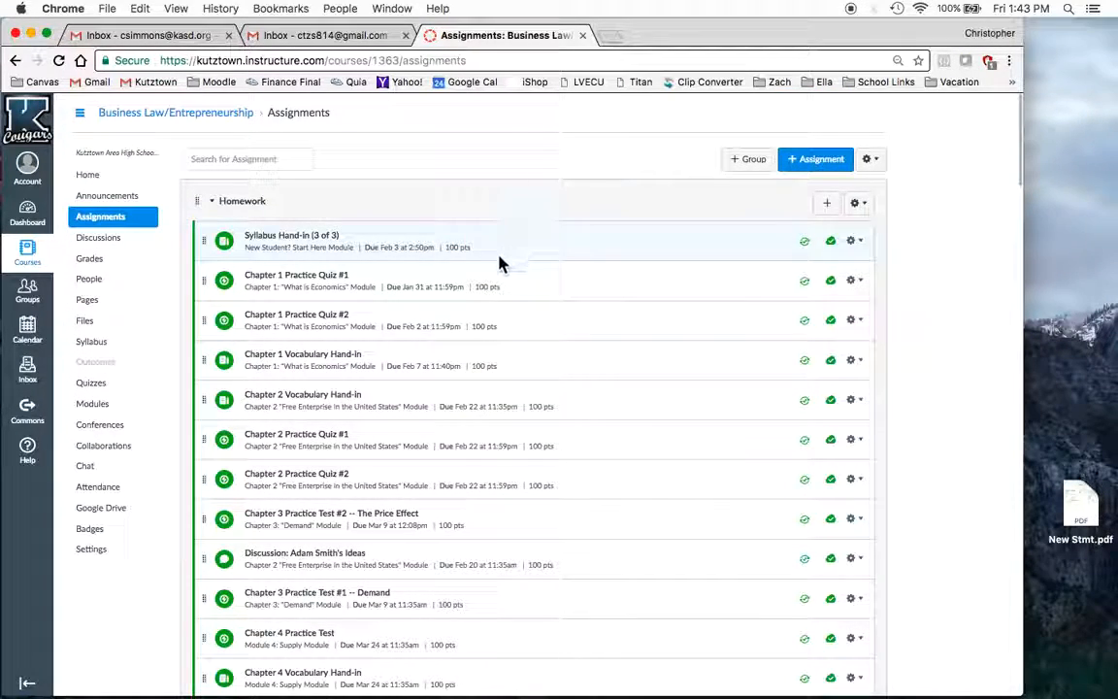
pyautogui.click(815, 163)
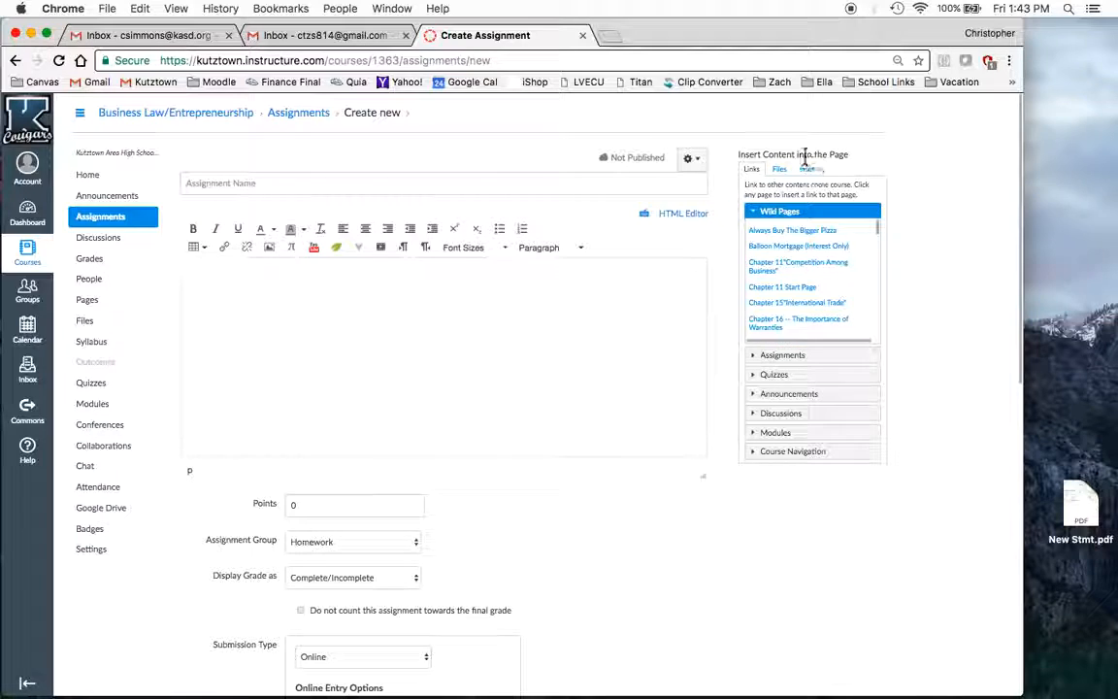
pyautogui.click(277, 182)
pyautogui.write('G')
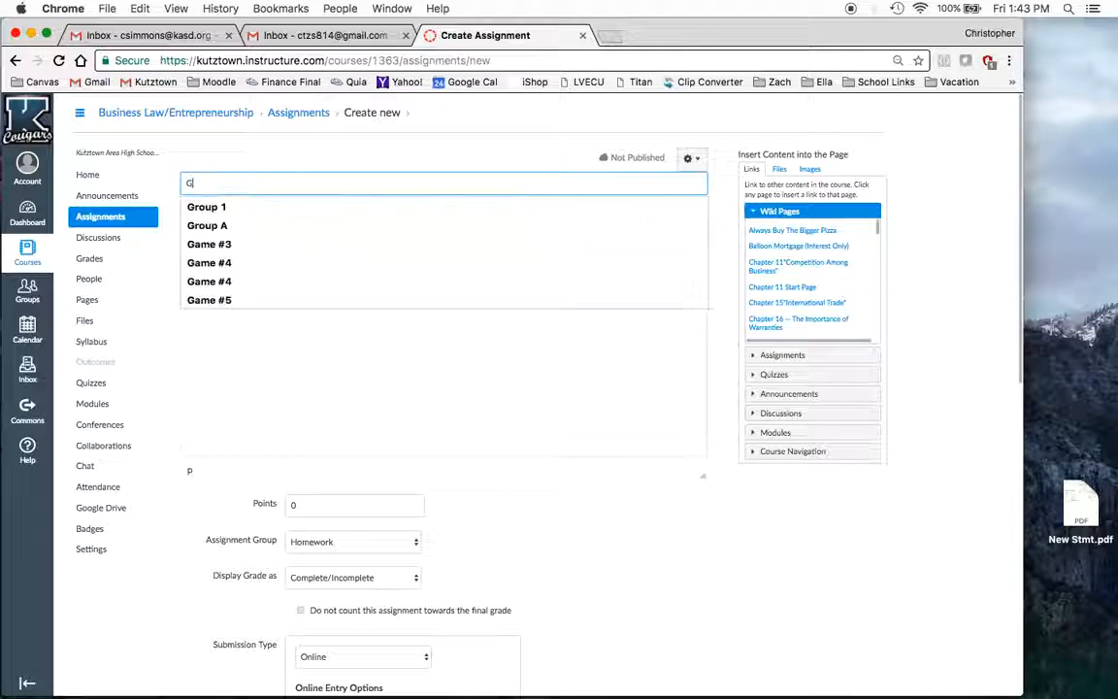
pyautogui.write('roup 1')
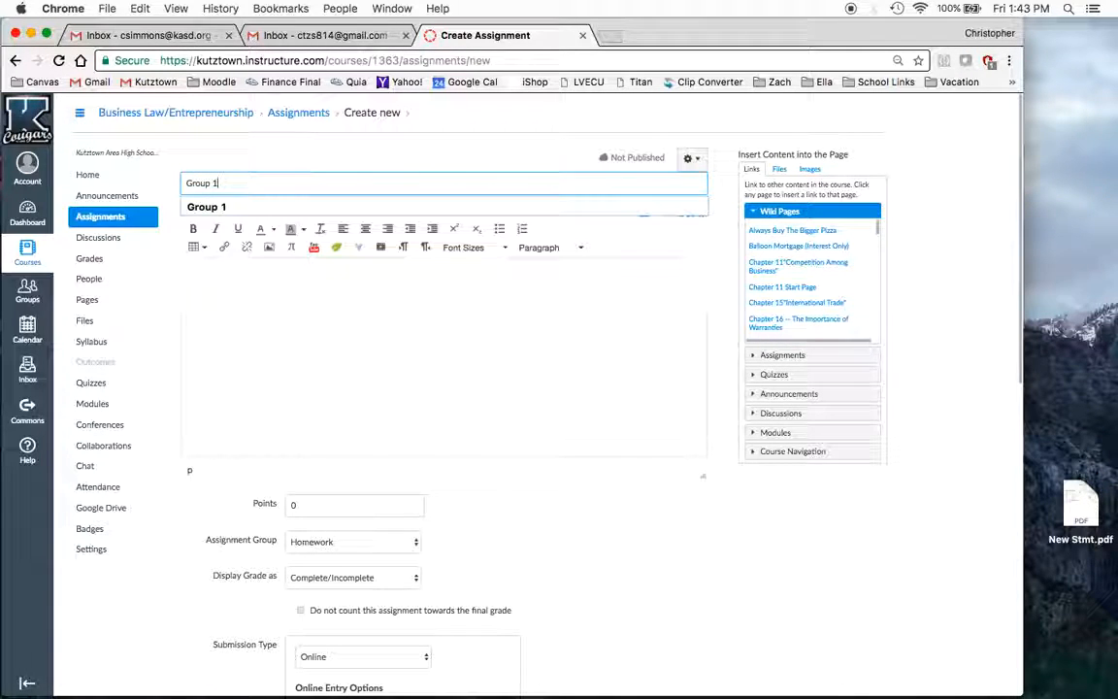
pyautogui.write(' Assignment')
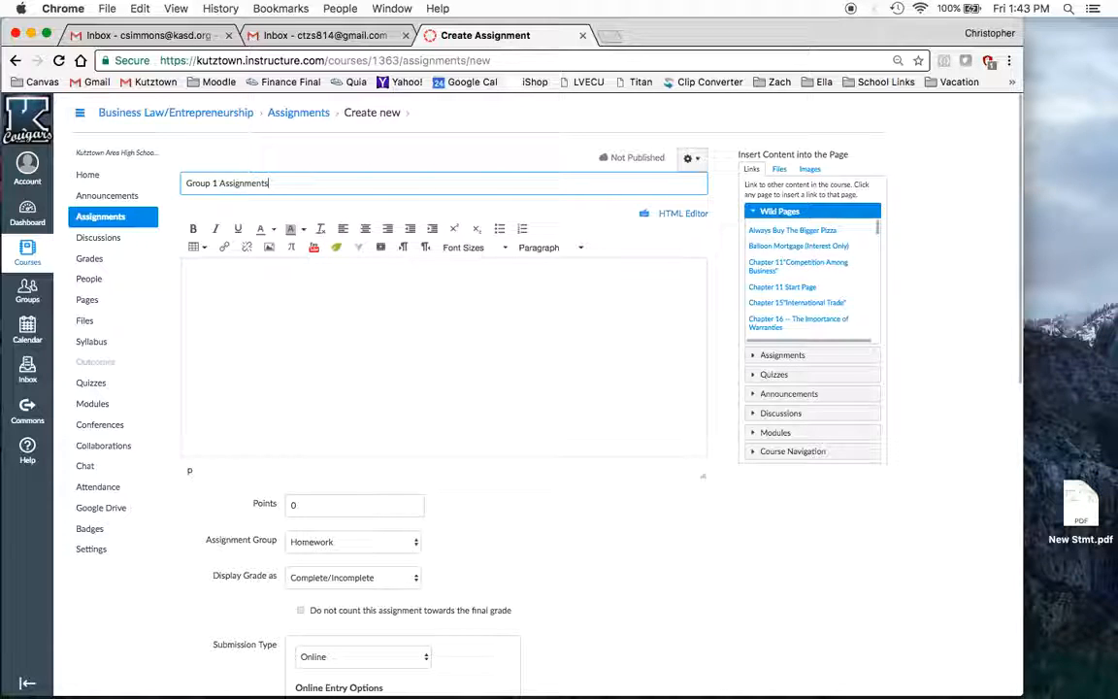
# - Enter "Please upload your Chapter 1 outline here." as the assignment's description
pyautogui.click(246, 292)
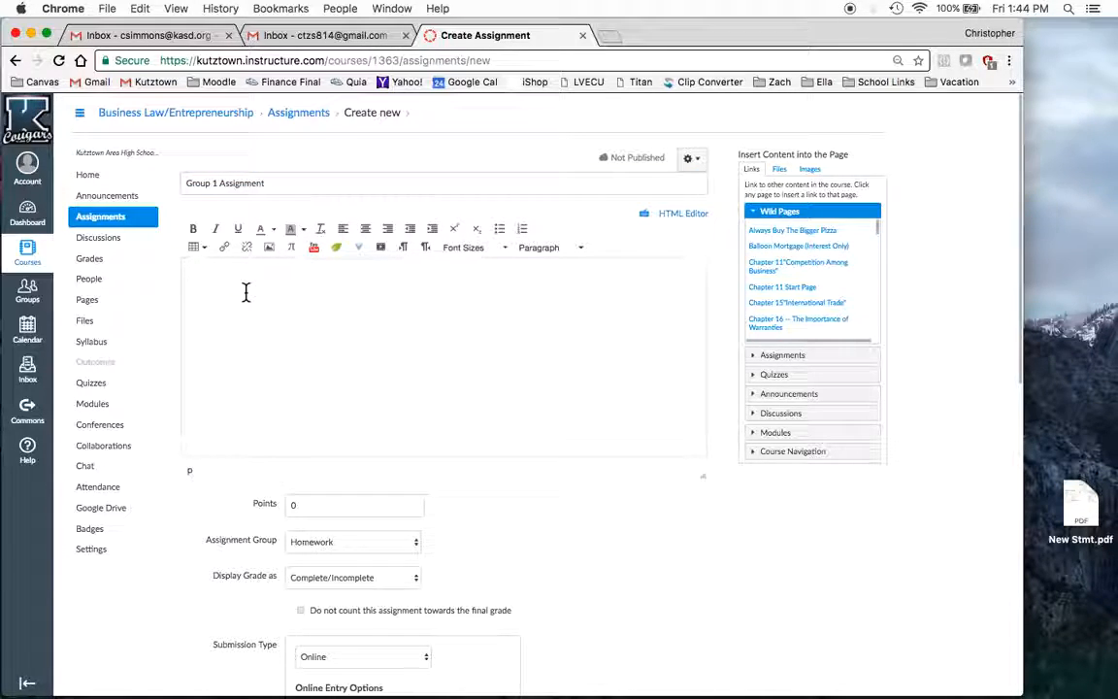
pyautogui.write('Please ')
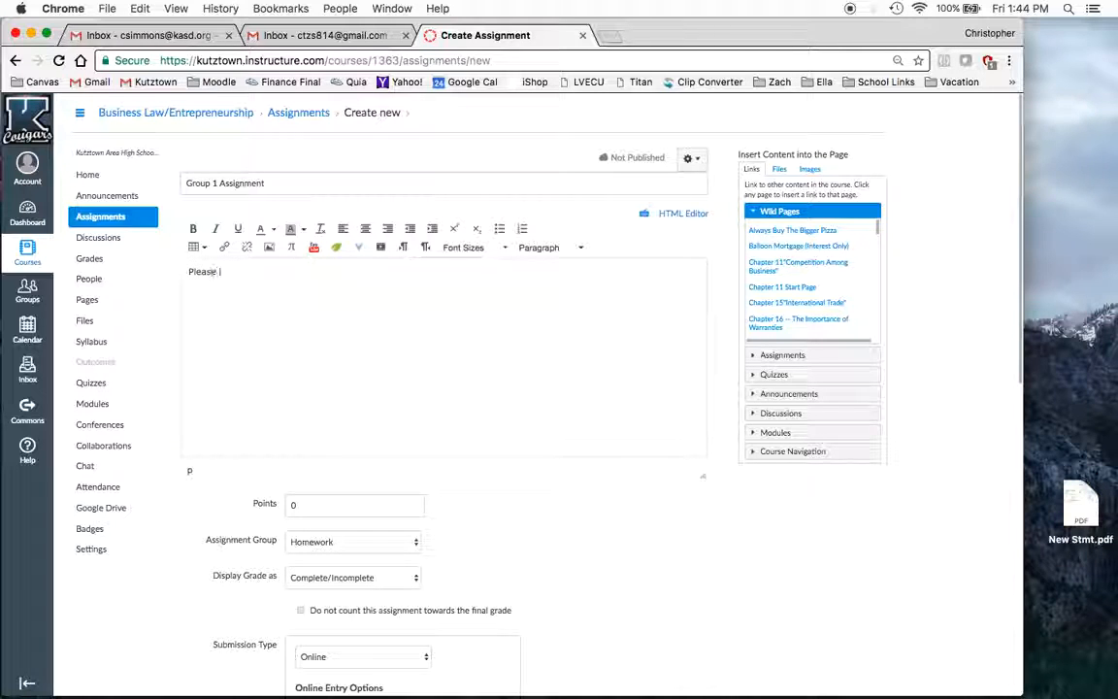
pyautogui.write('upload your ')
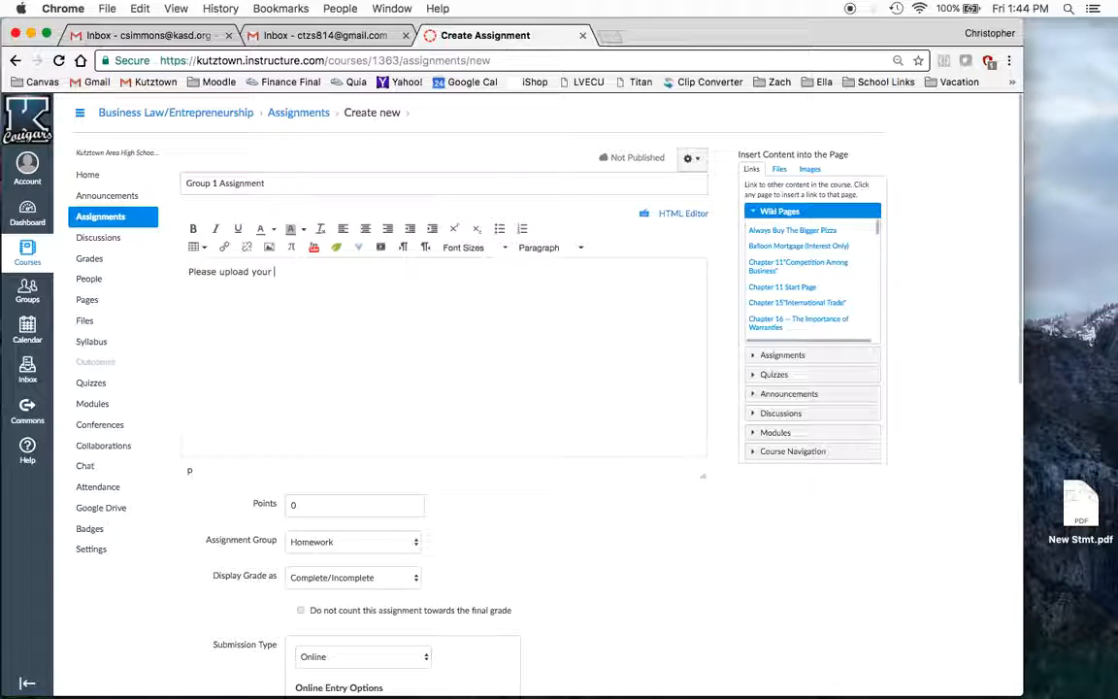
pyautogui.write('Chapter 1')
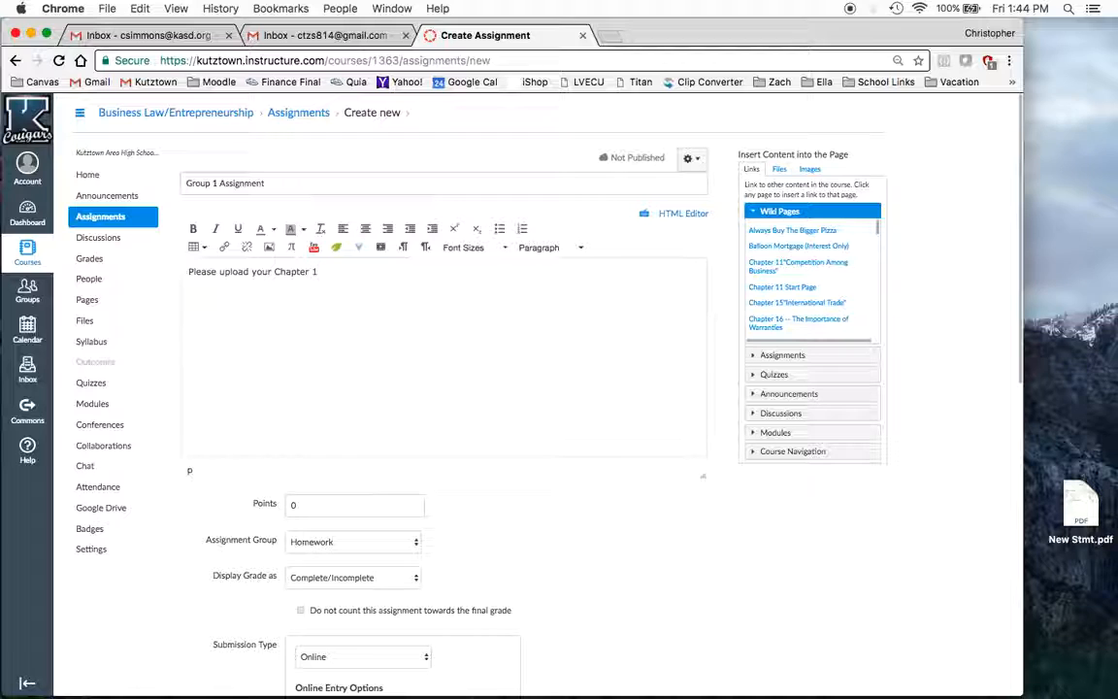
pyautogui.write(' outline here.')
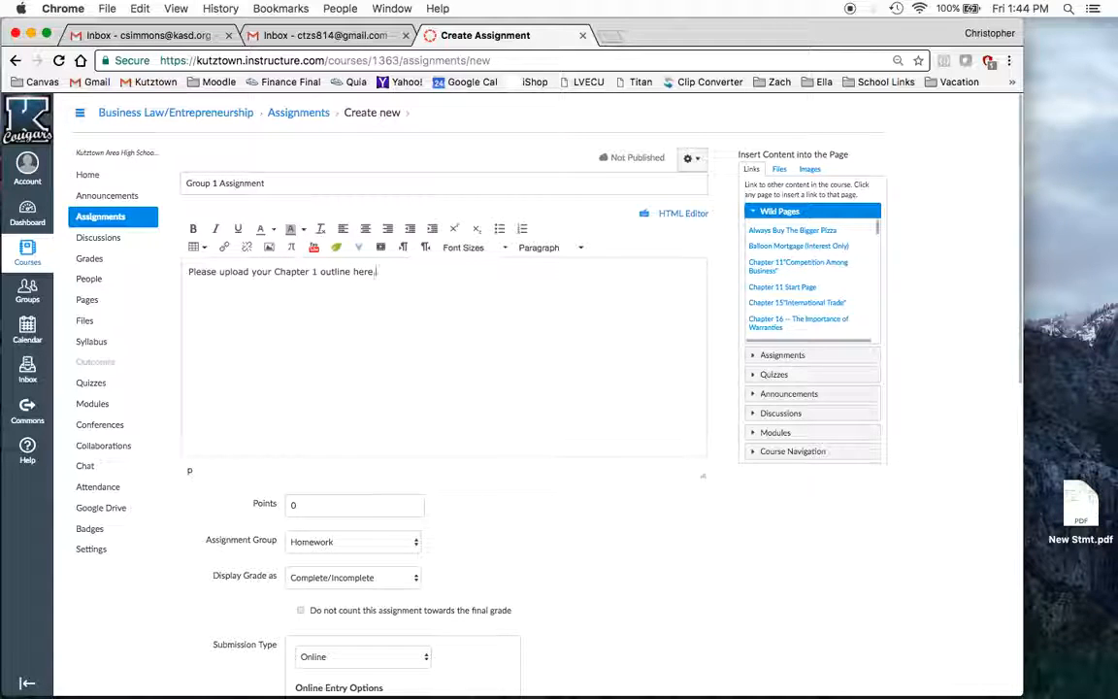
# - Format the whole description text as bold, dark red and 24pt
pyautogui.press('super+a')
pyautogui.press('super+b')
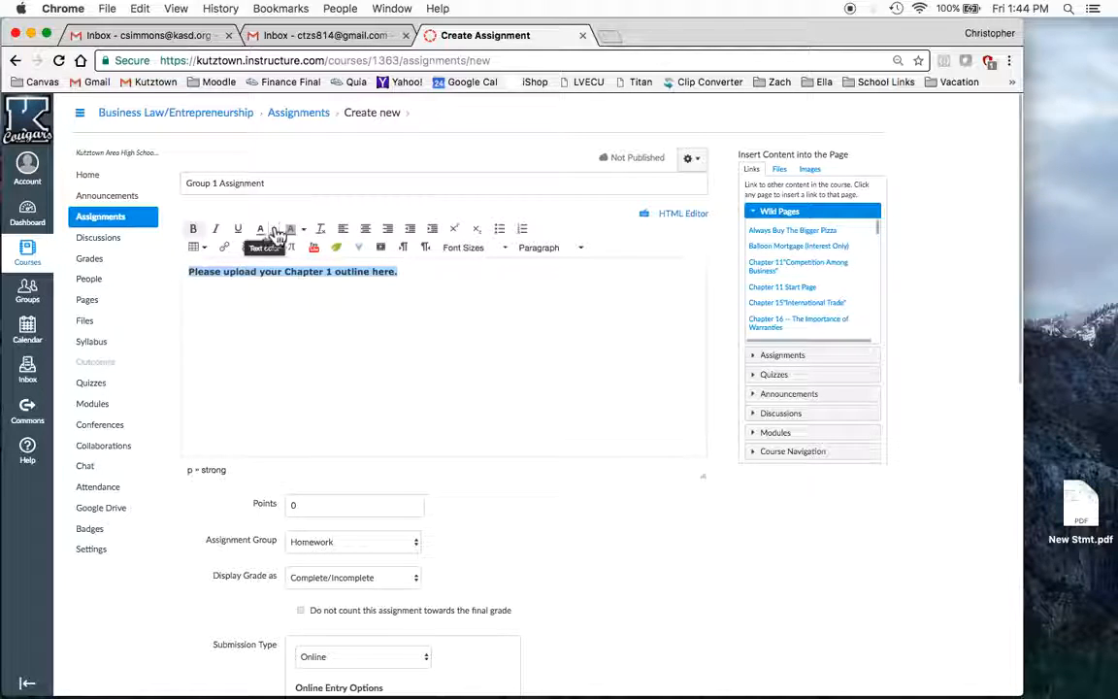
pyautogui.click(273, 228)
pyautogui.click(260, 263)
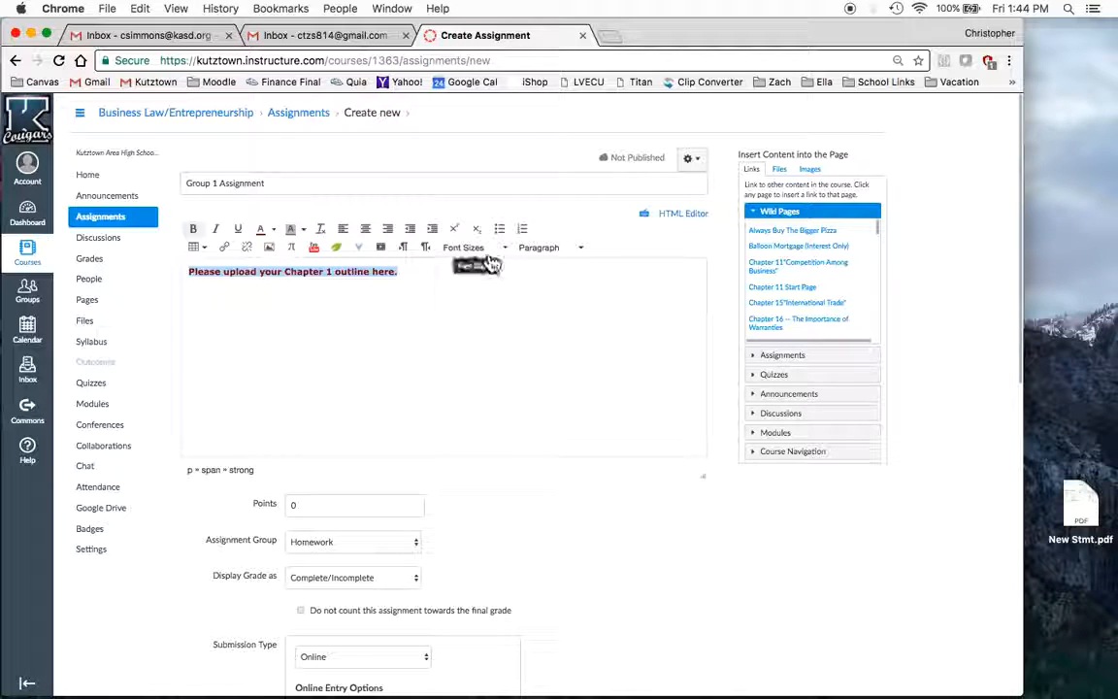
pyautogui.click(490, 254)
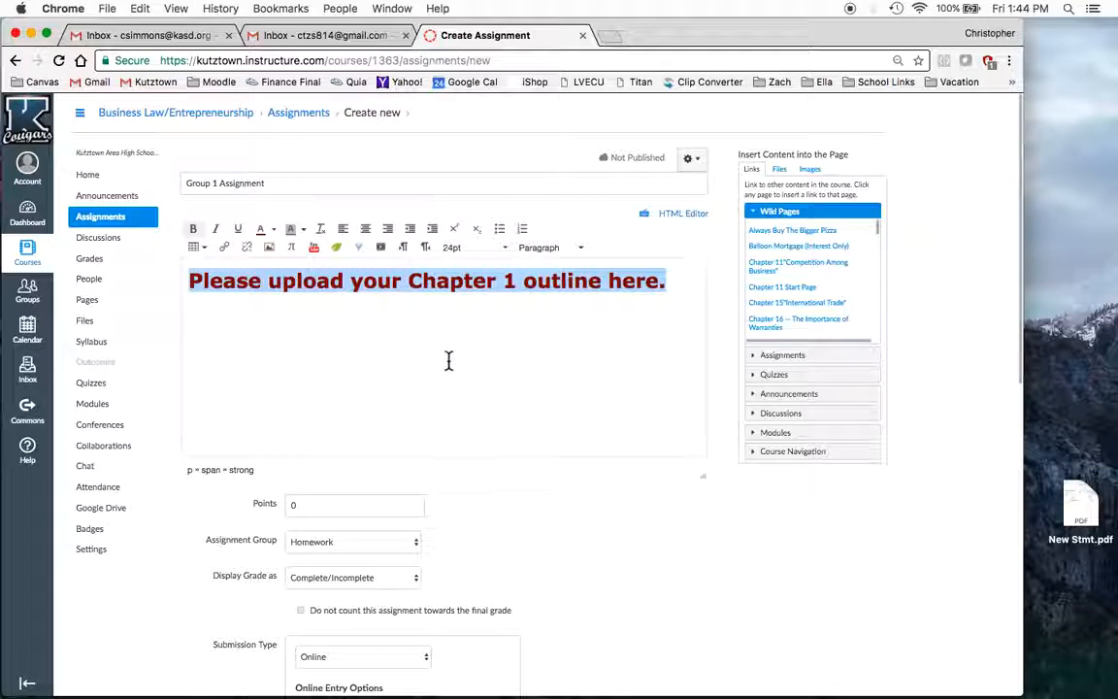
# - Set the assignment to 100 points in the Homework group, with its grade displayed as Percentage
pyautogui.scroll(-1, 448, 360)
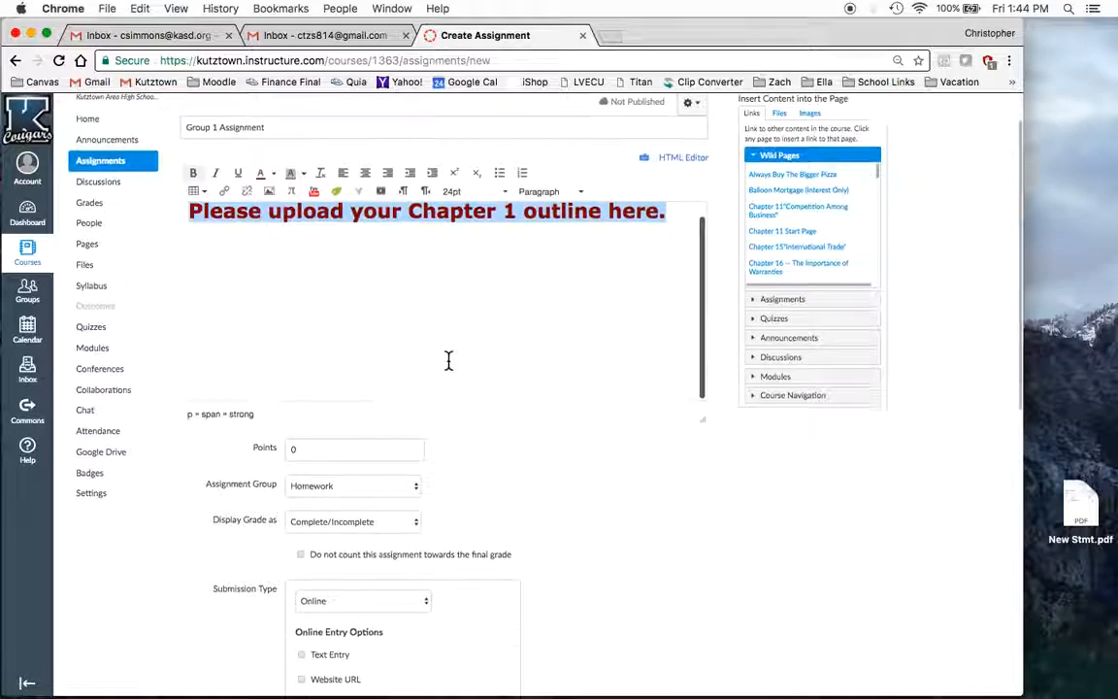
pyautogui.click(331, 450)
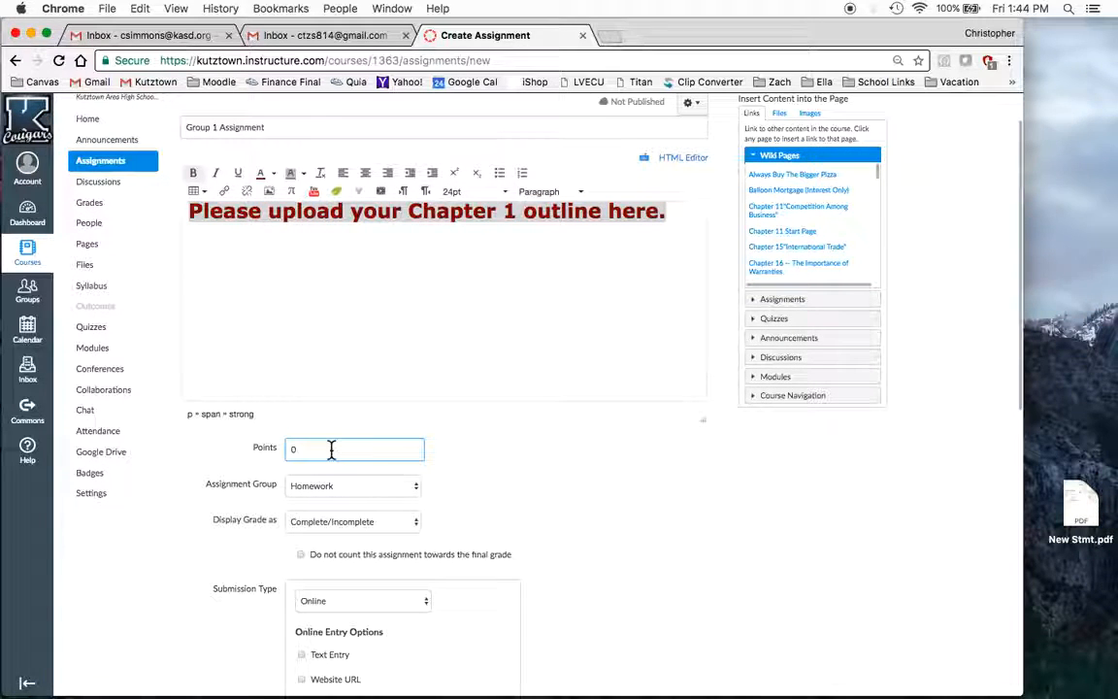
pyautogui.write('100')
pyautogui.click(374, 491)
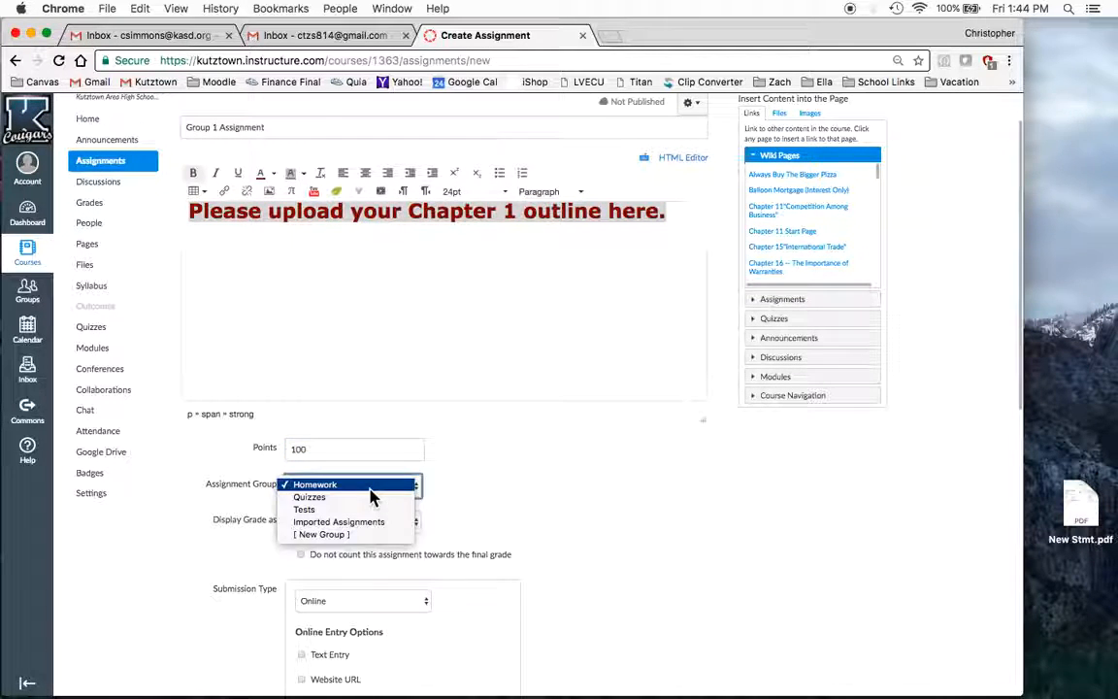
pyautogui.click(357, 488)
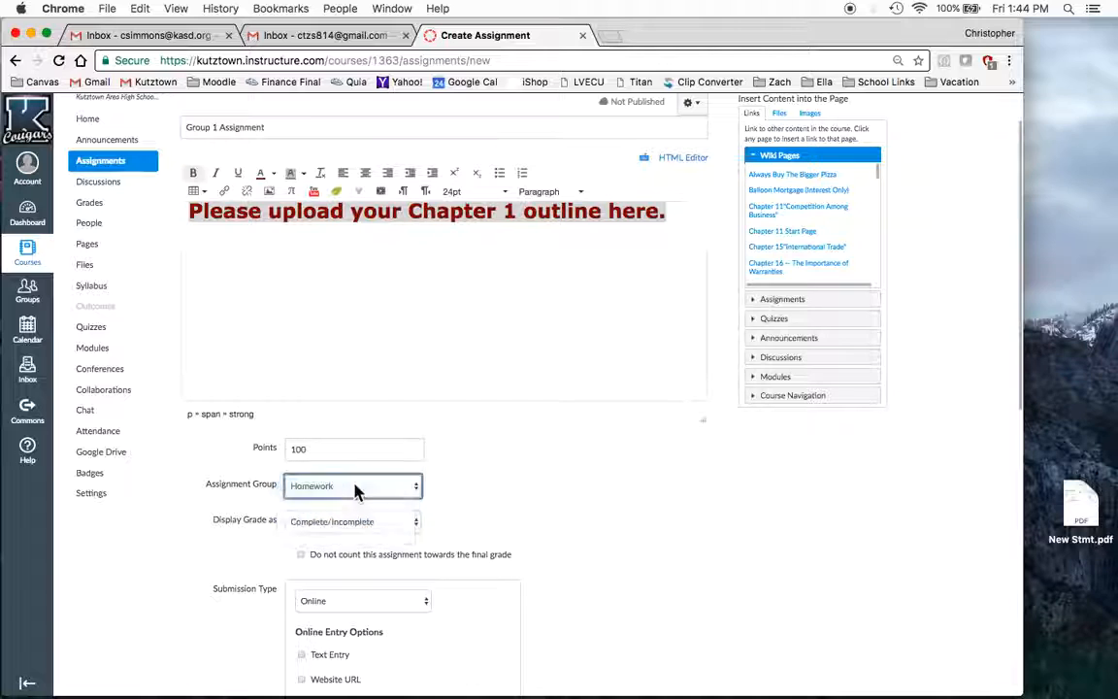
pyautogui.scroll(-2, 357, 490)
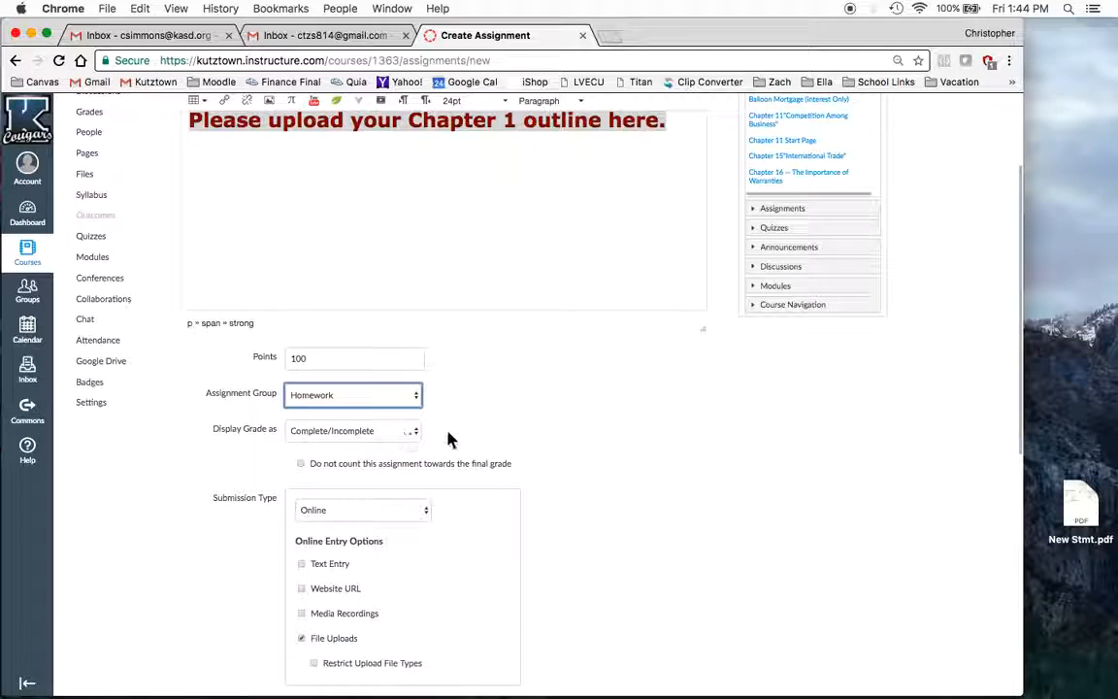
pyautogui.scroll(-2, 451, 437)
pyautogui.click(364, 361)
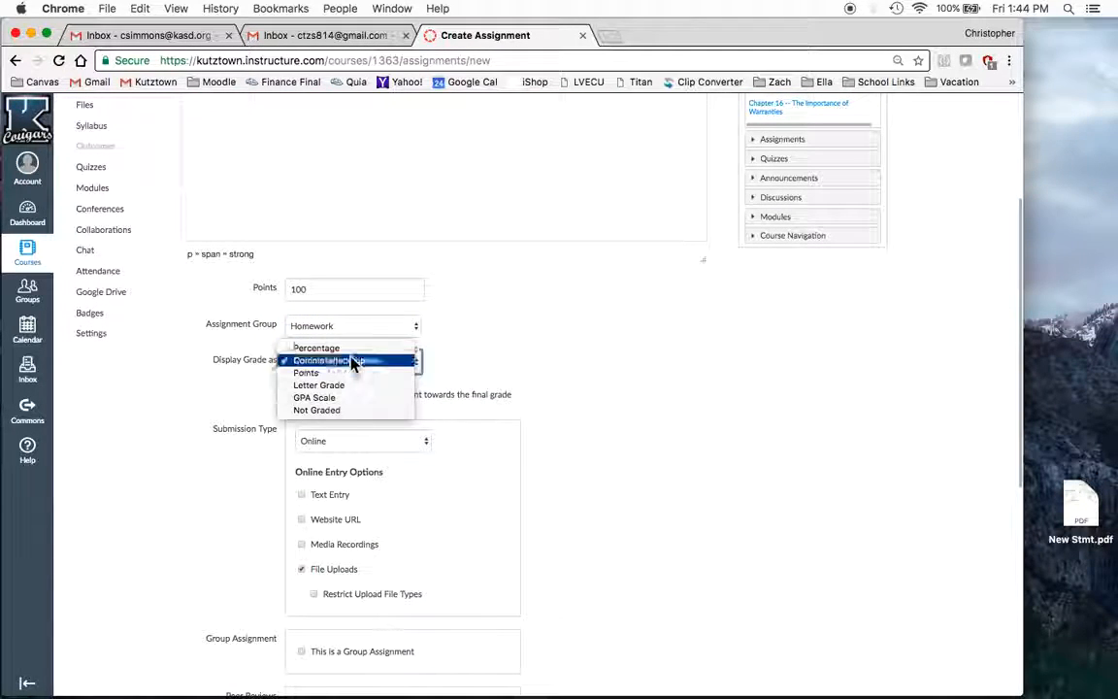
pyautogui.click(349, 349)
# - Make this a group assignment using the Chapter 1 Research Groups set, and turn off syncing its grades to the school's information system
pyautogui.scroll(-3, 414, 433)
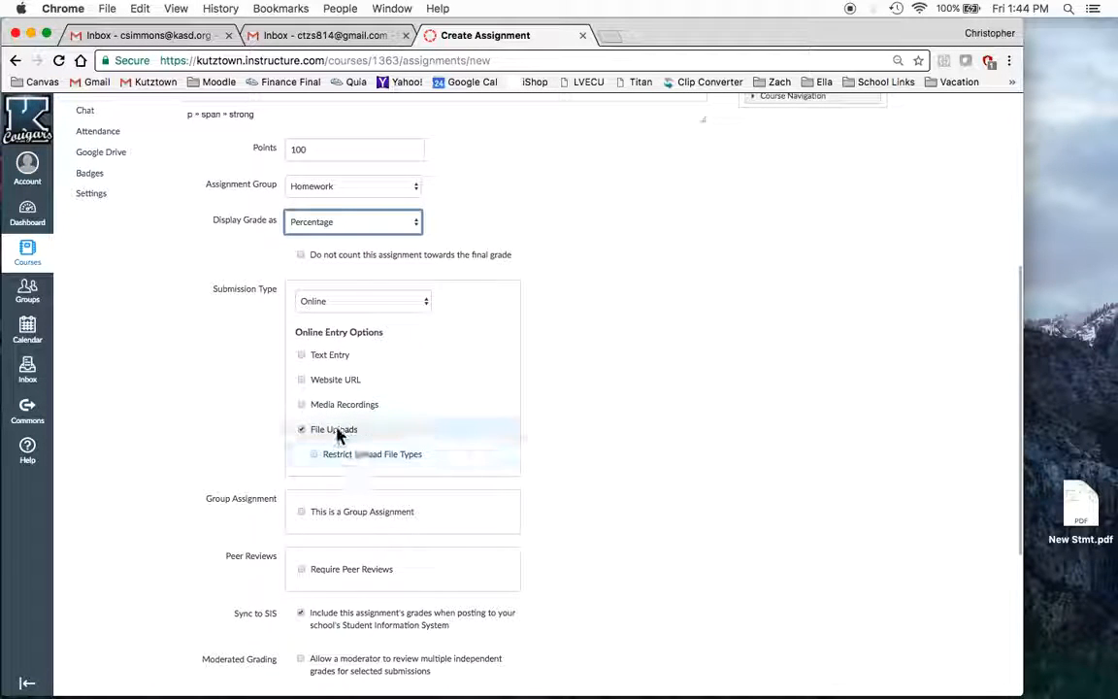
pyautogui.scroll(-1, 339, 434)
pyautogui.scroll(-2, 339, 434)
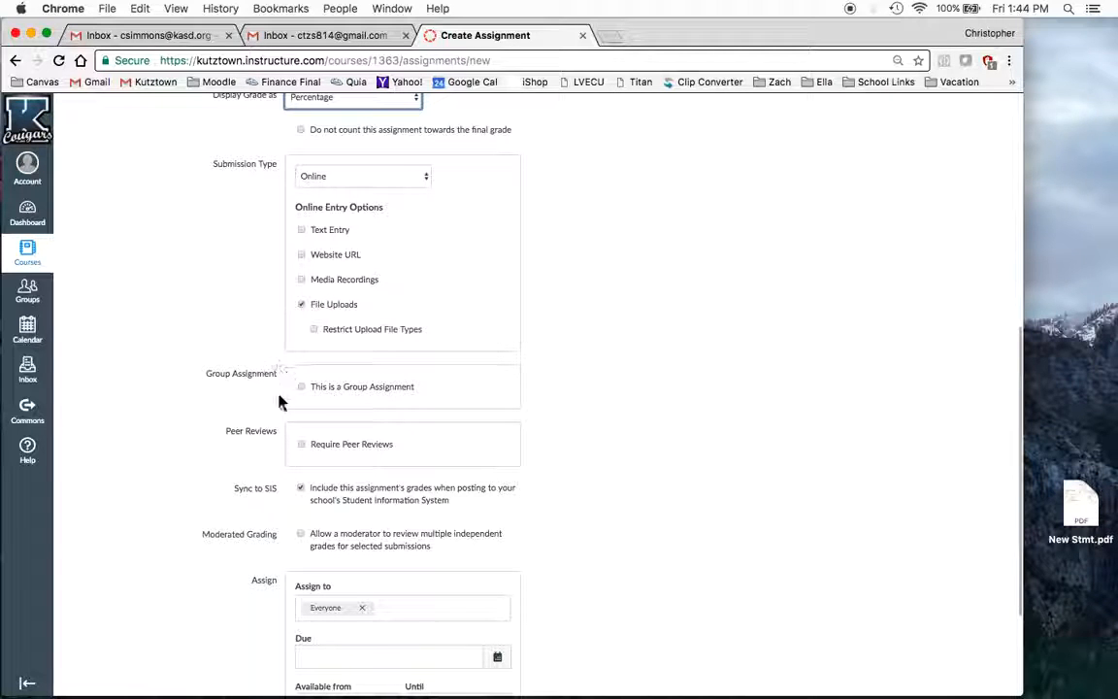
pyautogui.click(303, 391)
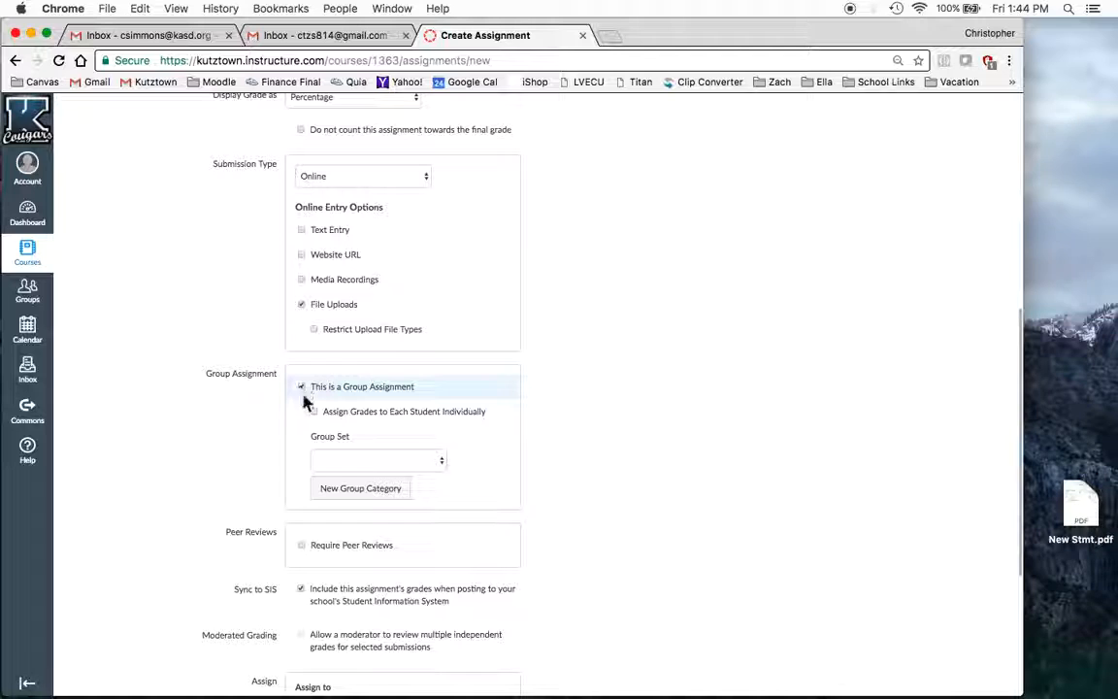
pyautogui.click(437, 466)
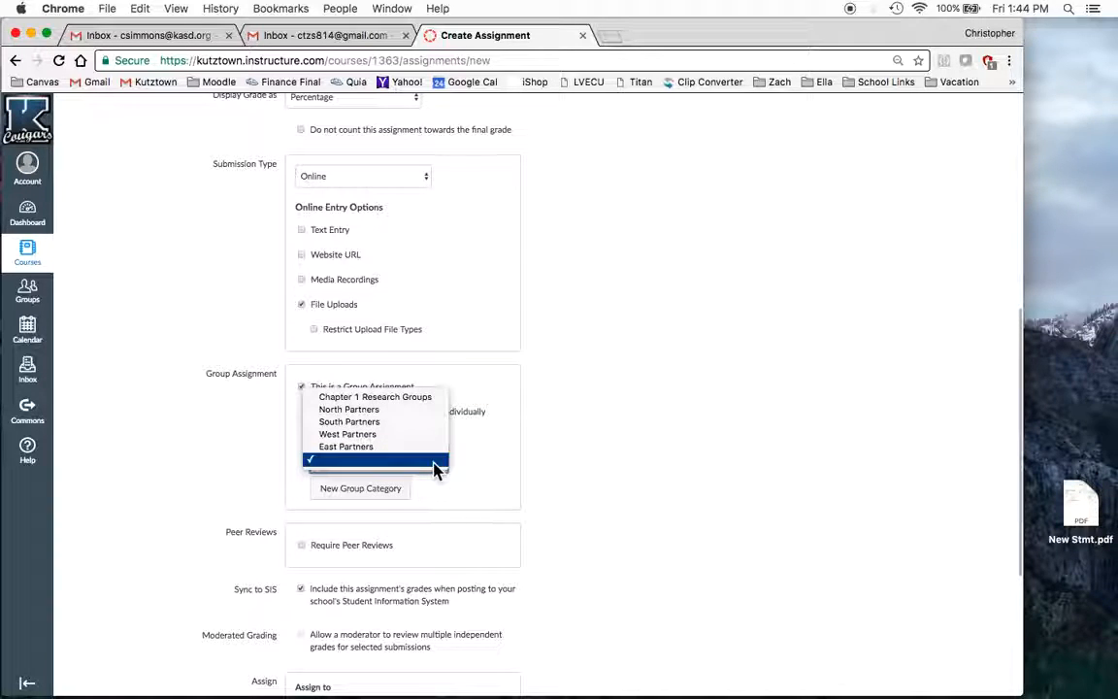
pyautogui.click(423, 402)
pyautogui.scroll(-5, 582, 488)
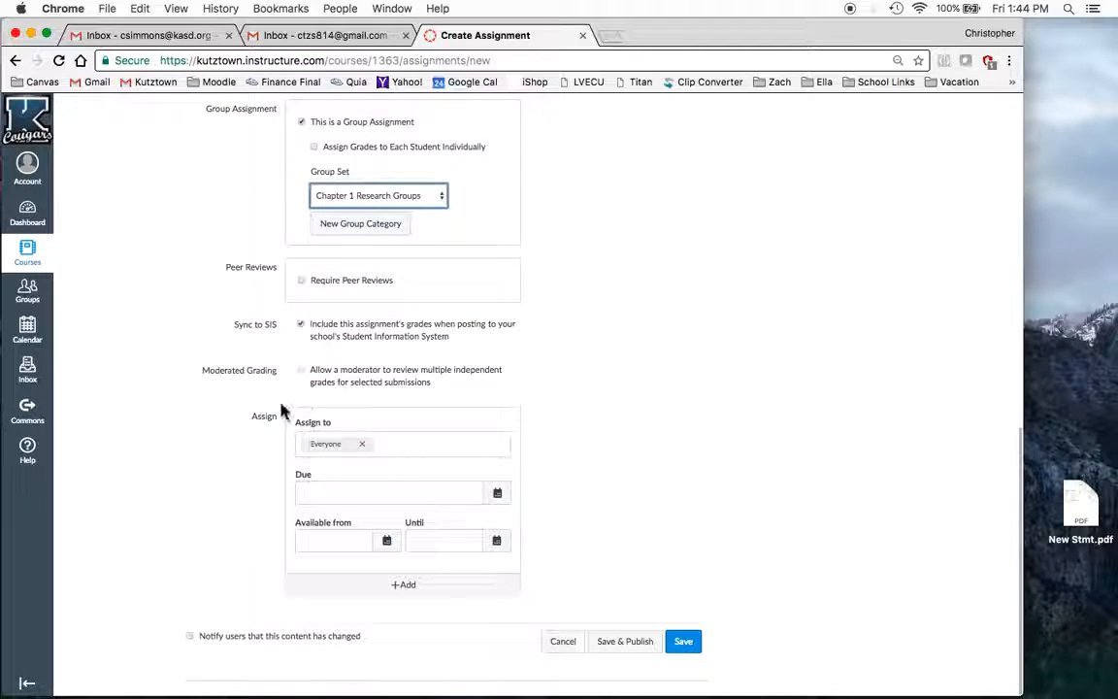
pyautogui.click(300, 323)
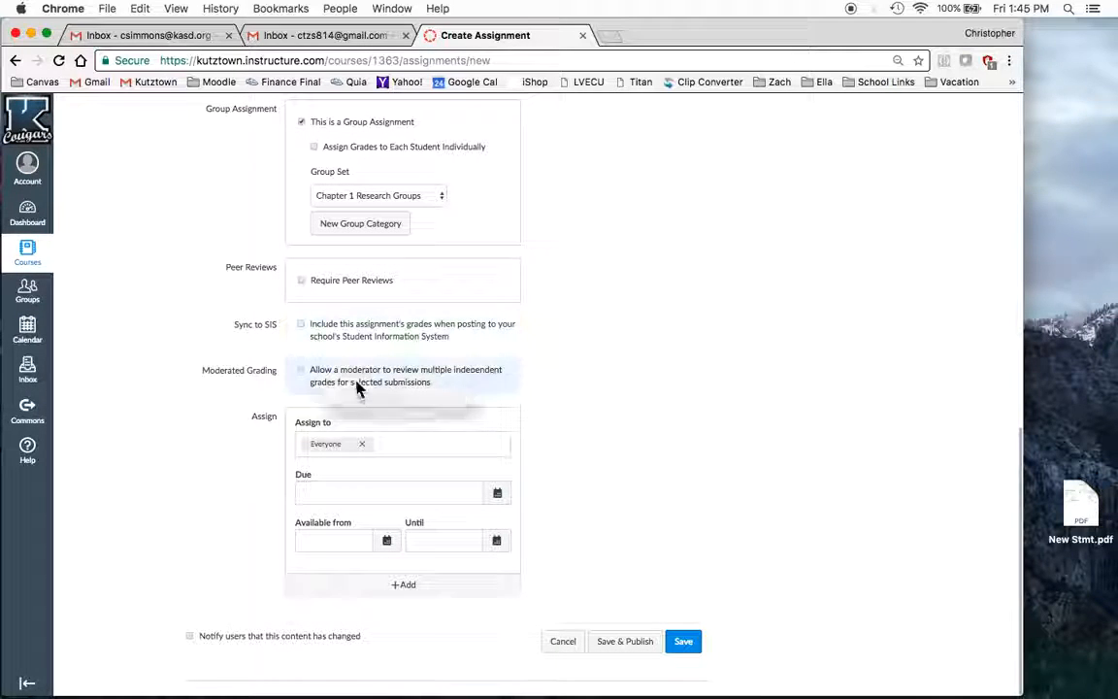
# - Replace Everyone with Group 1 as the assignment's recipient
pyautogui.click(365, 445)
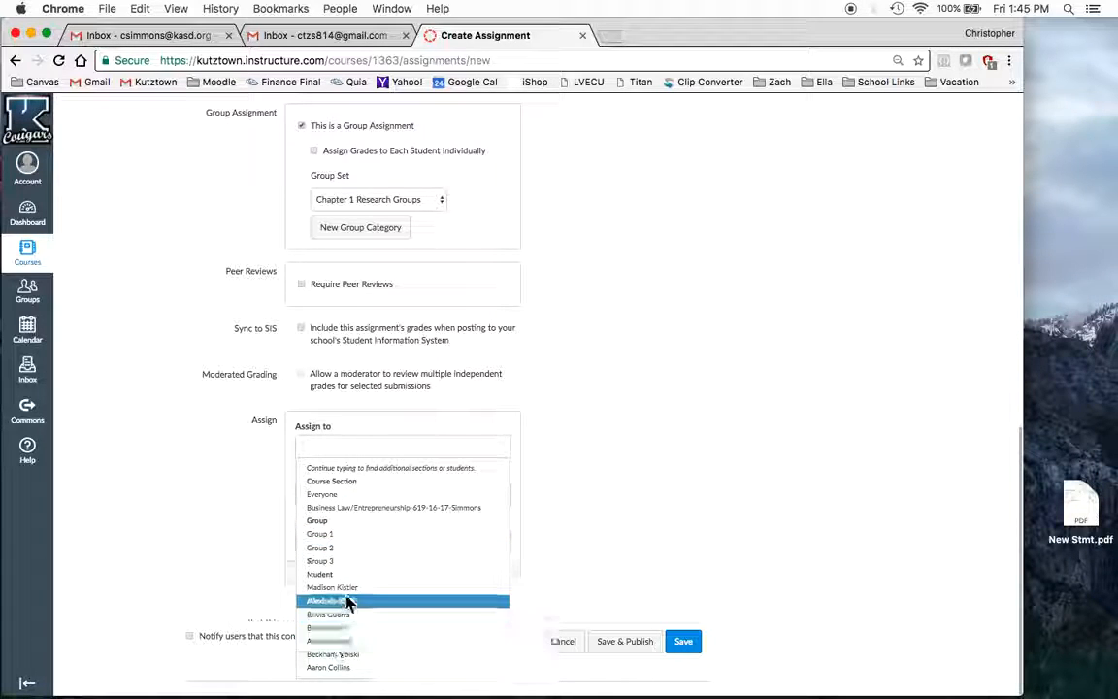
pyautogui.scroll(2, 349, 591)
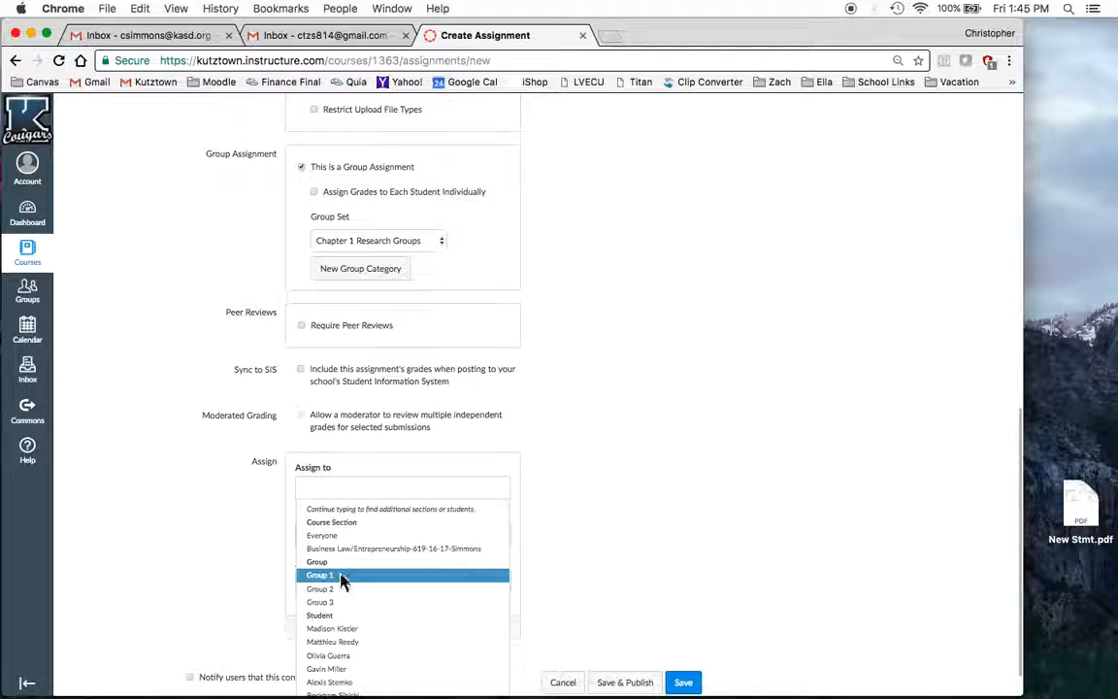
pyautogui.scroll(-2, 341, 576)
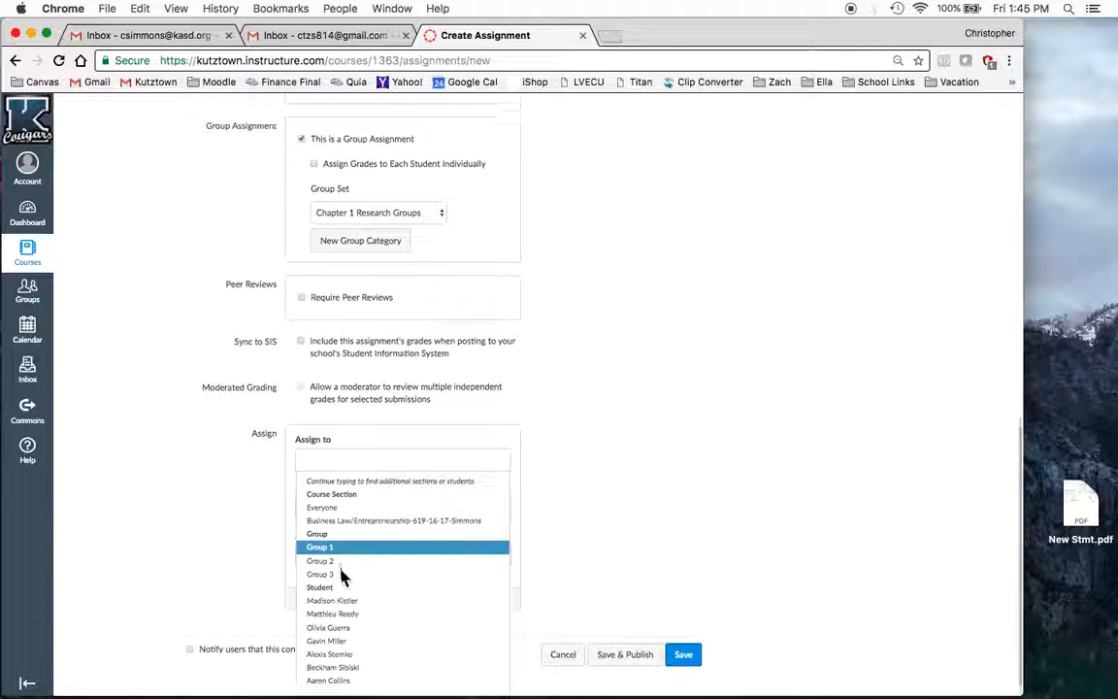
pyautogui.click(341, 535)
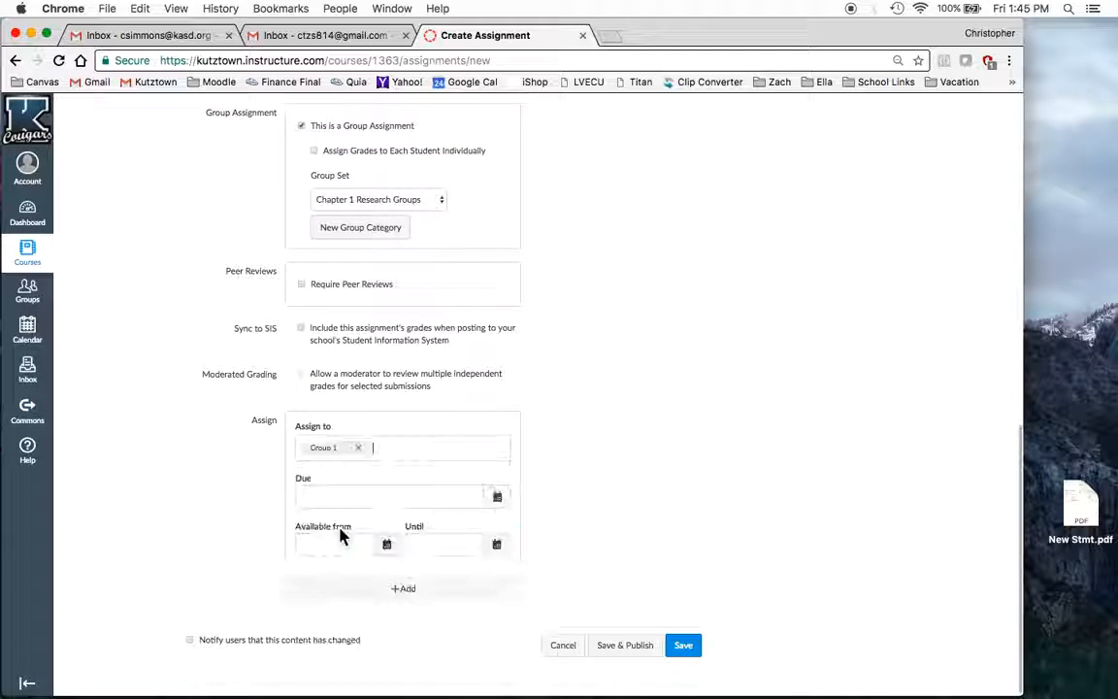
pyautogui.click(597, 446)
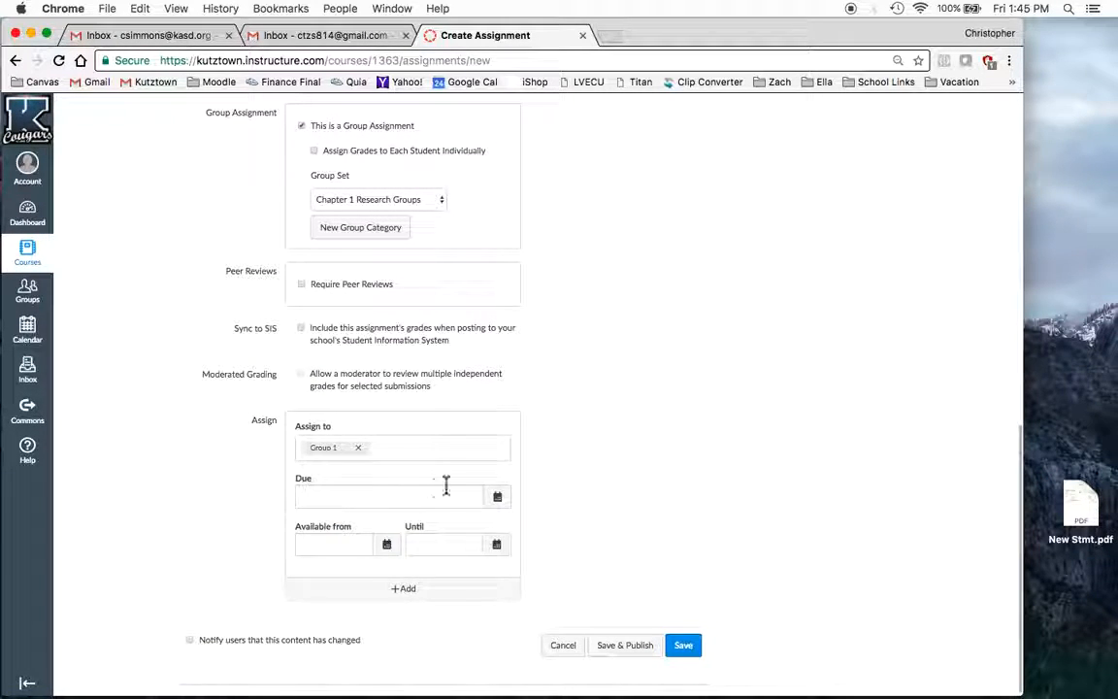
# - Set the due date for Group 1 to May 31
pyautogui.click(493, 498)
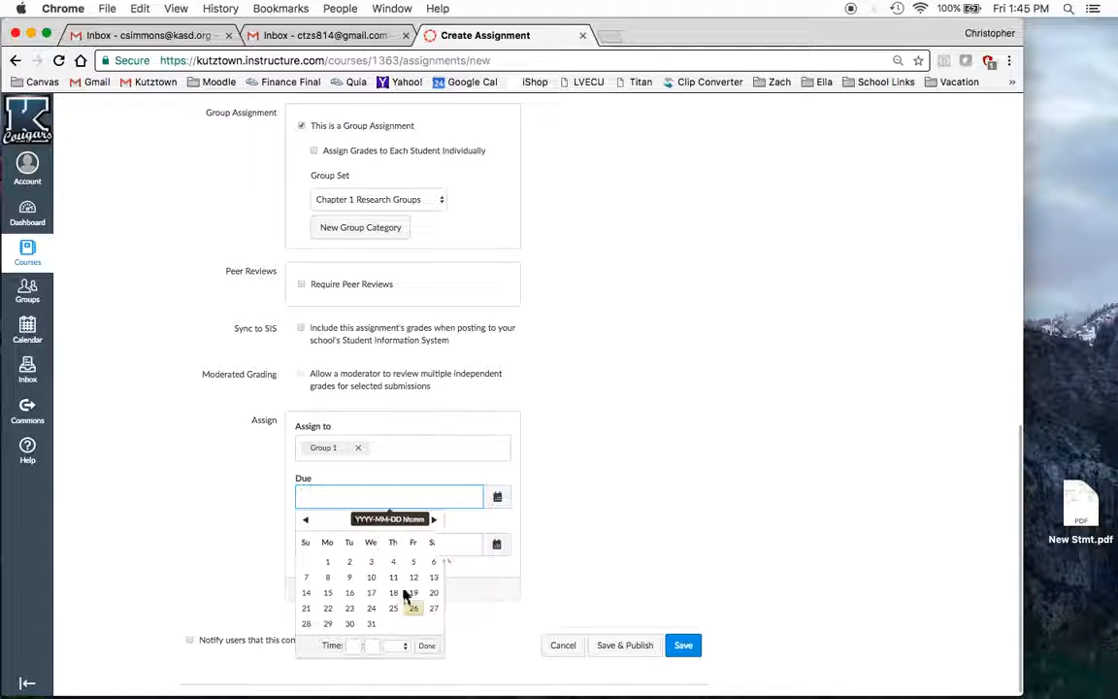
pyautogui.click(371, 624)
pyautogui.click(595, 514)
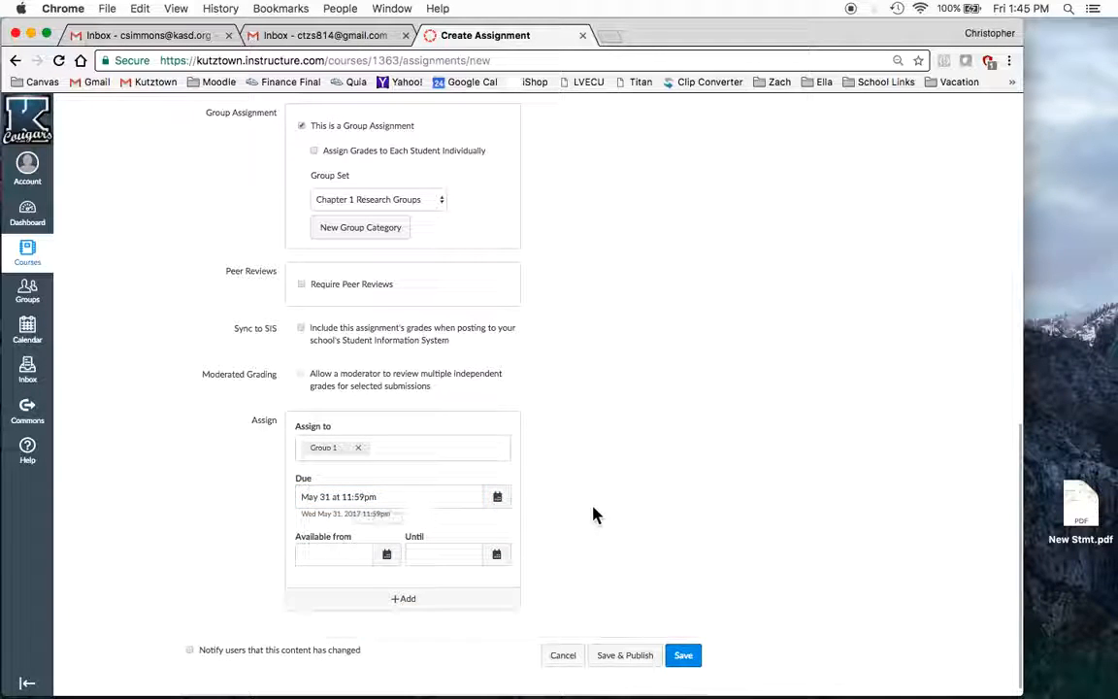
pyautogui.click(349, 560)
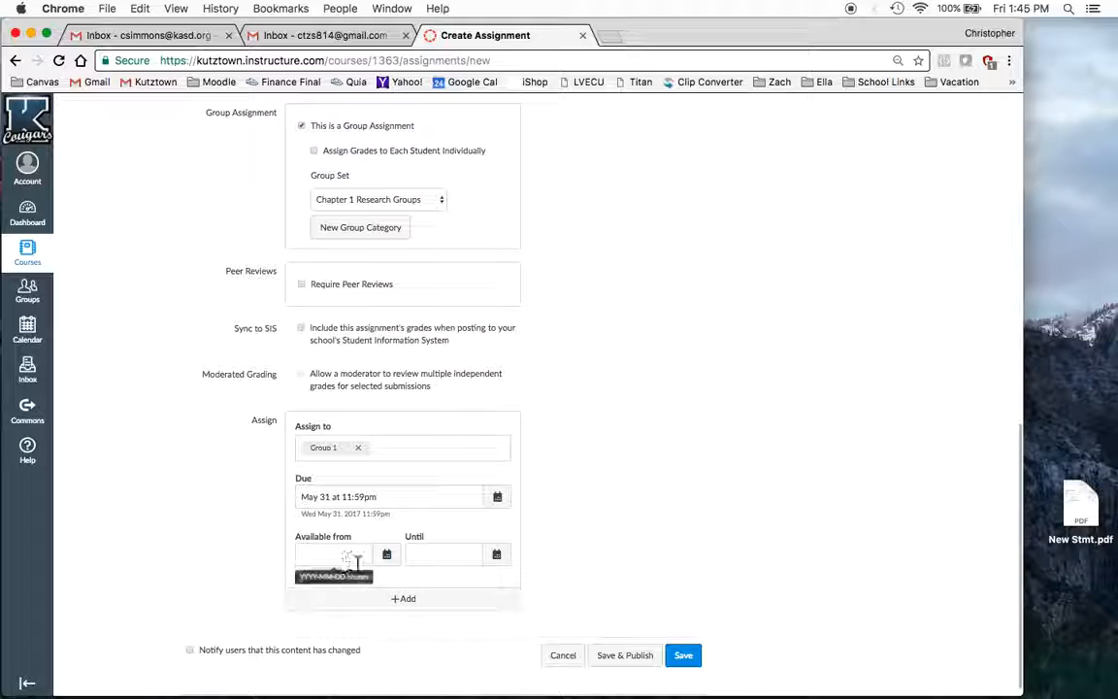
# - Save and publish the Group 1 assignment, continuing without assigning it to the remaining course section
pyautogui.scroll(-1, 580, 555)
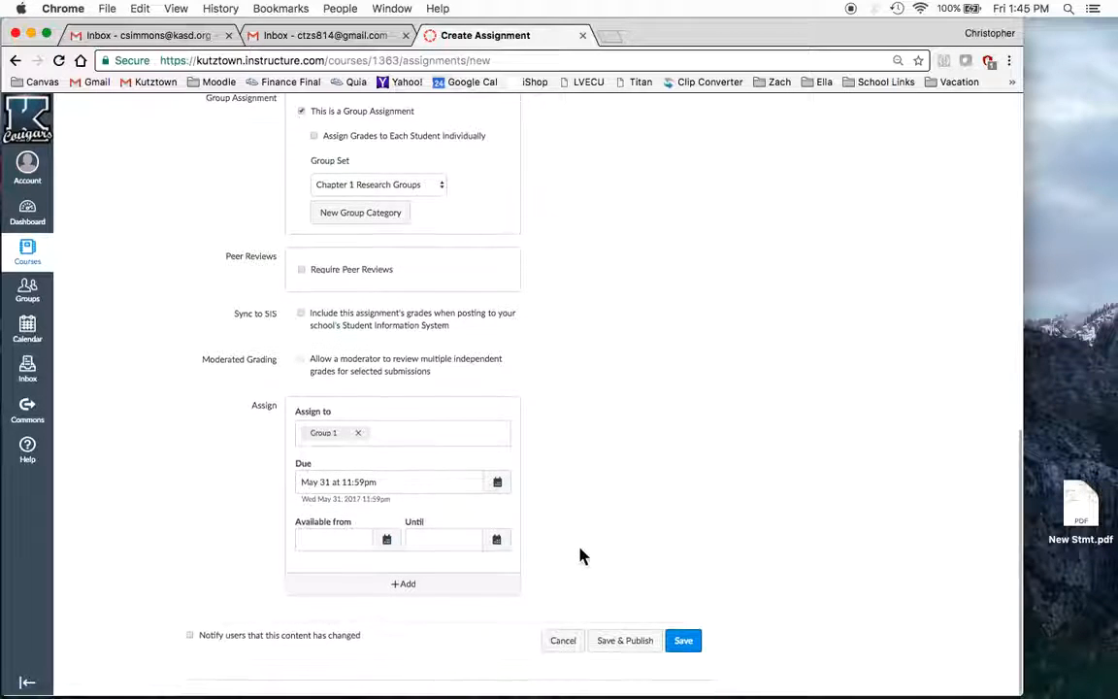
pyautogui.click(633, 643)
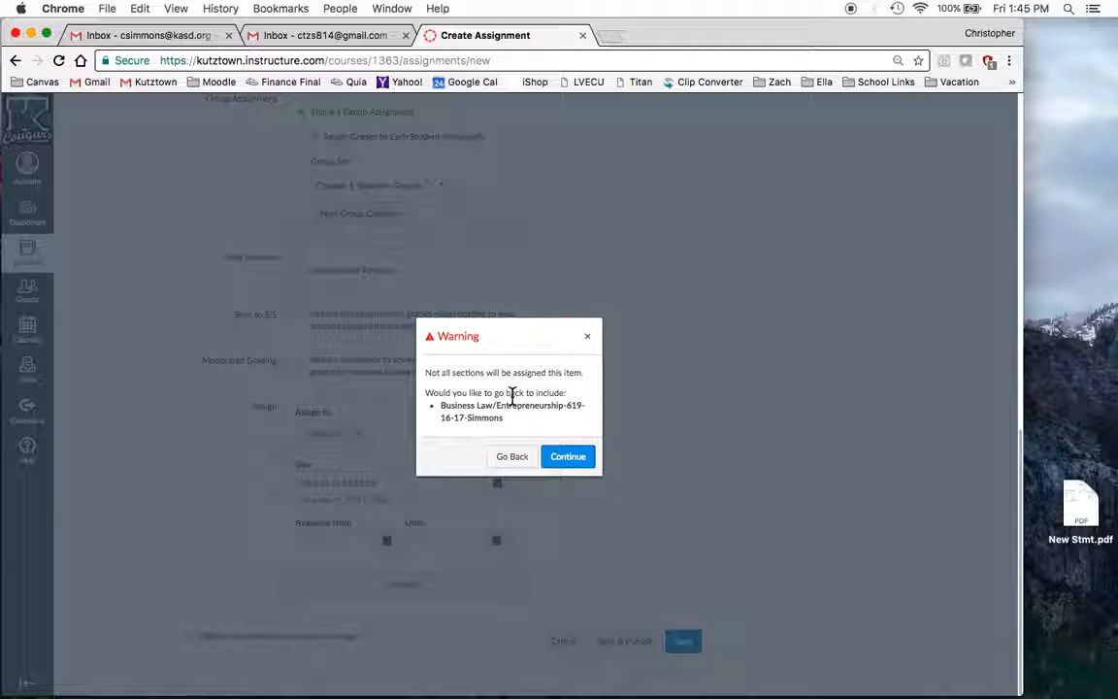
pyautogui.click(567, 458)
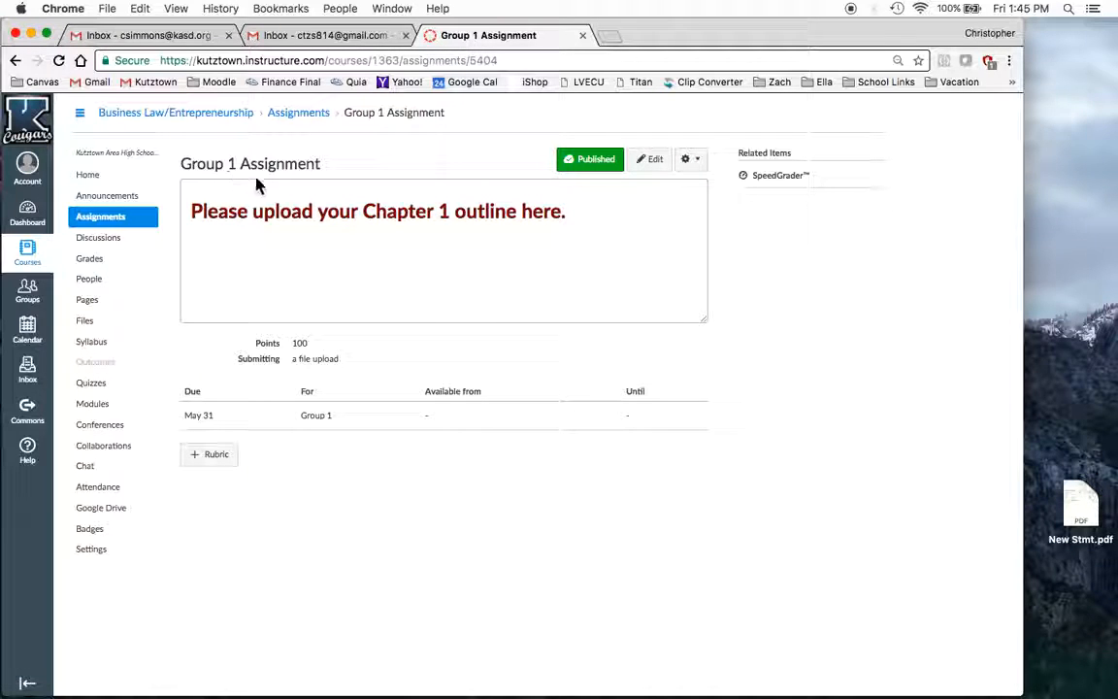
# - Go to the course's modules and expand the Chapter 1 -- Ethics and Law module
pyautogui.click(103, 409)
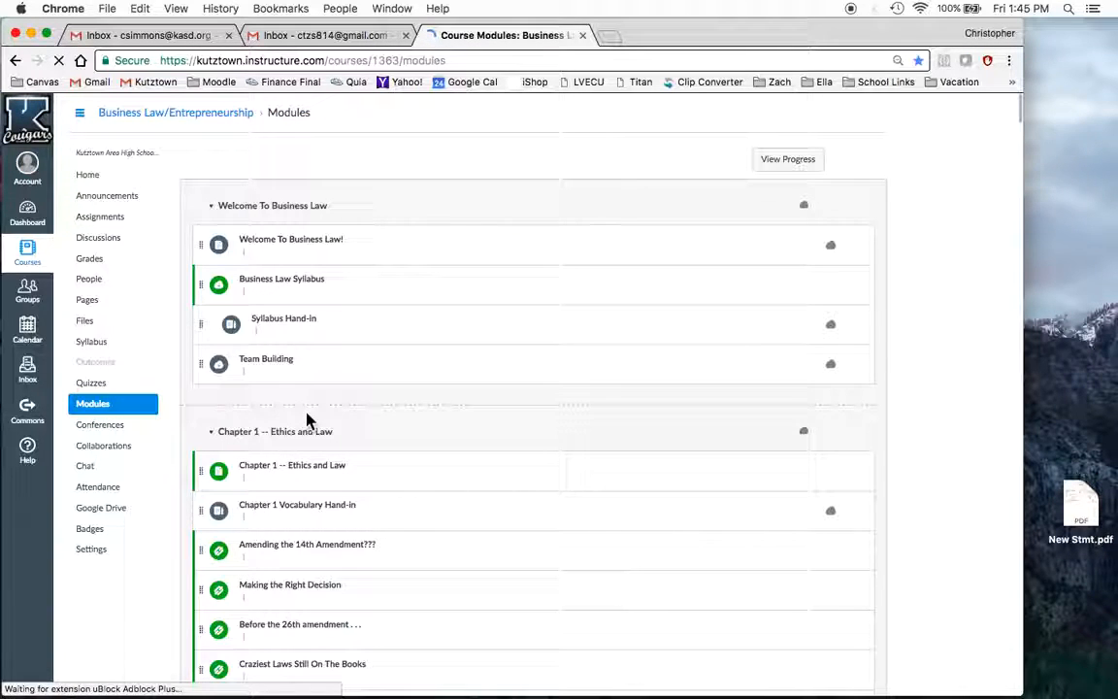
pyautogui.scroll(-2, 307, 420)
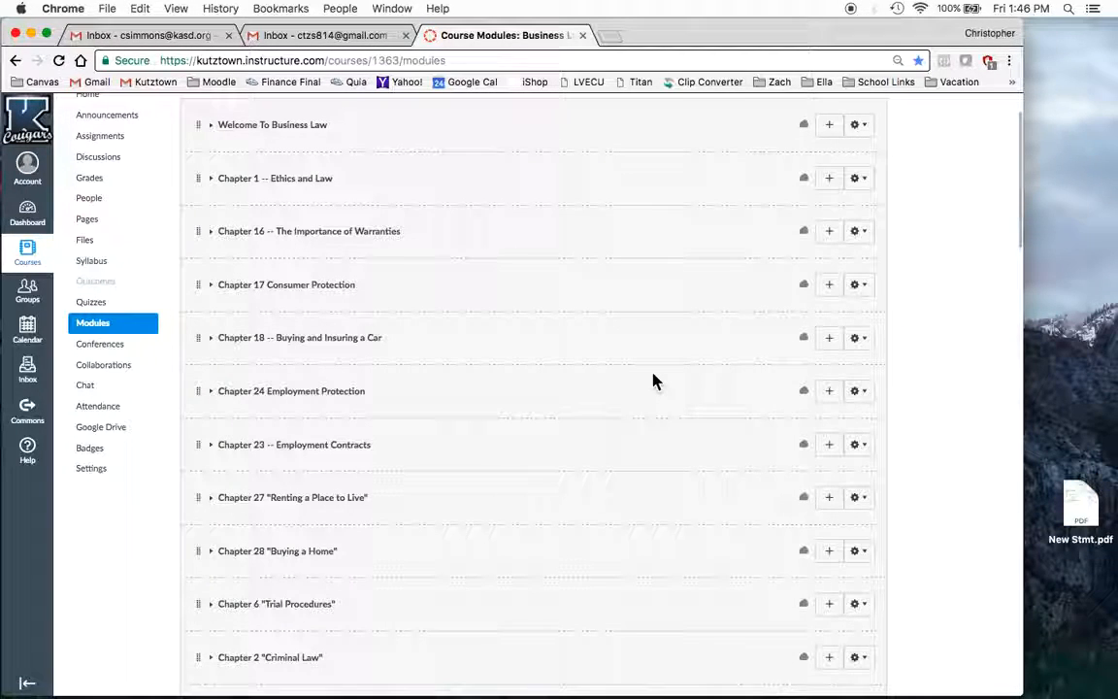
pyautogui.scroll(-20, 652, 380)
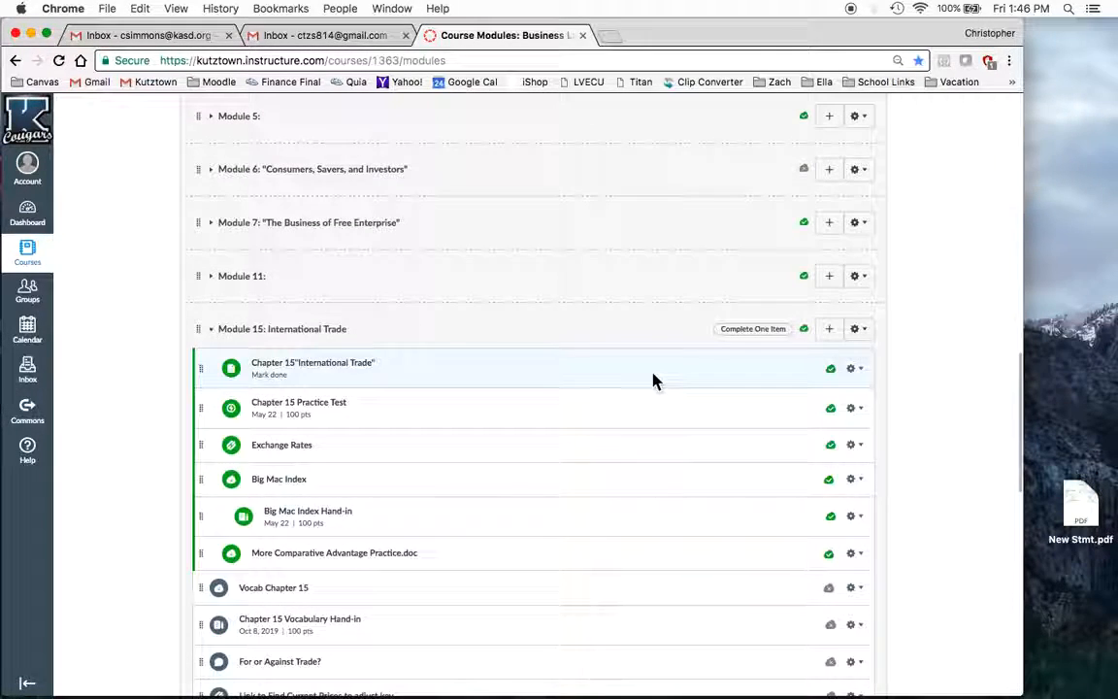
pyautogui.scroll(20, 652, 380)
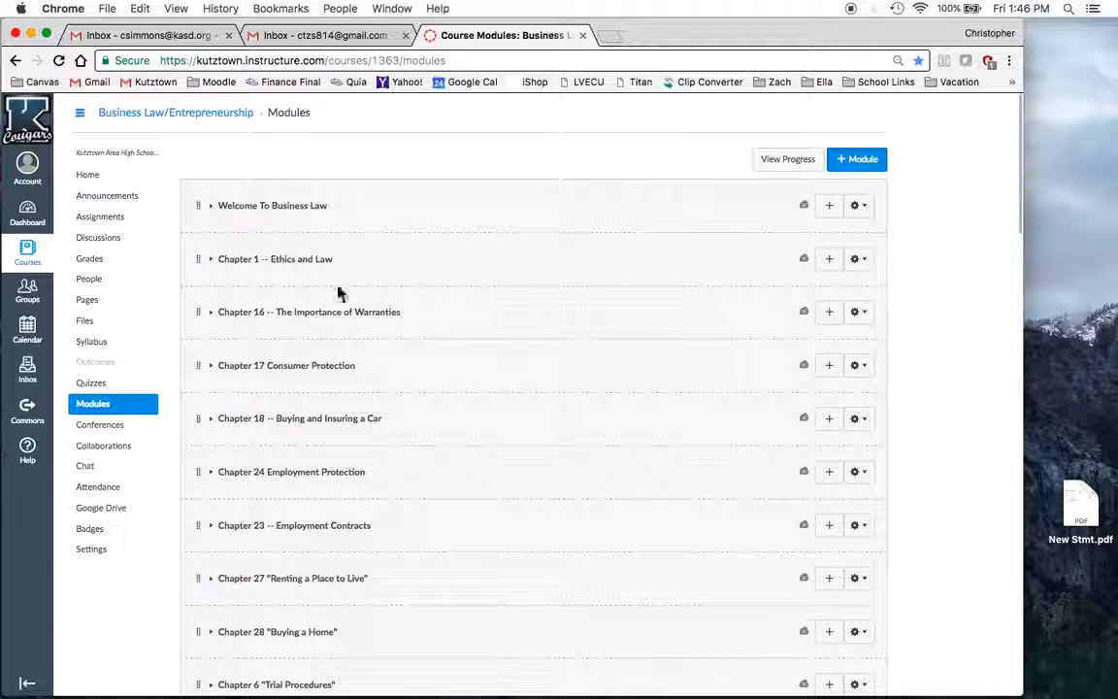
pyautogui.click(209, 262)
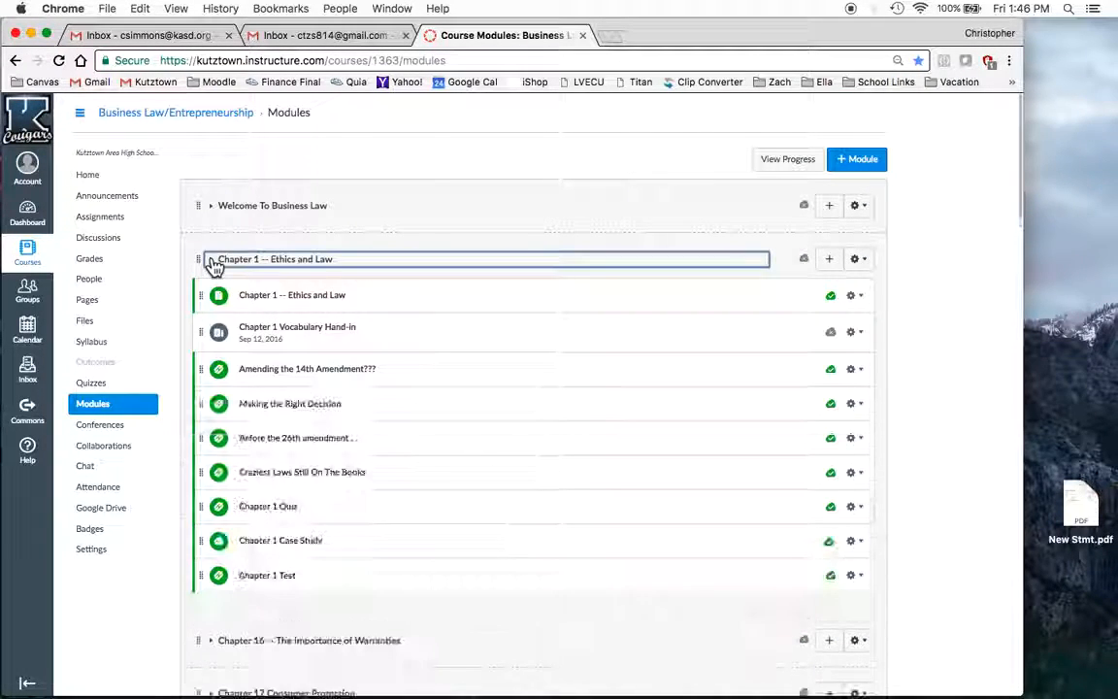
# - Add Group 1 Assignment to the Chapter 1 -- Ethics and Law module with Indent 1 Level, and move it to the start of the module
pyautogui.click(830, 260)
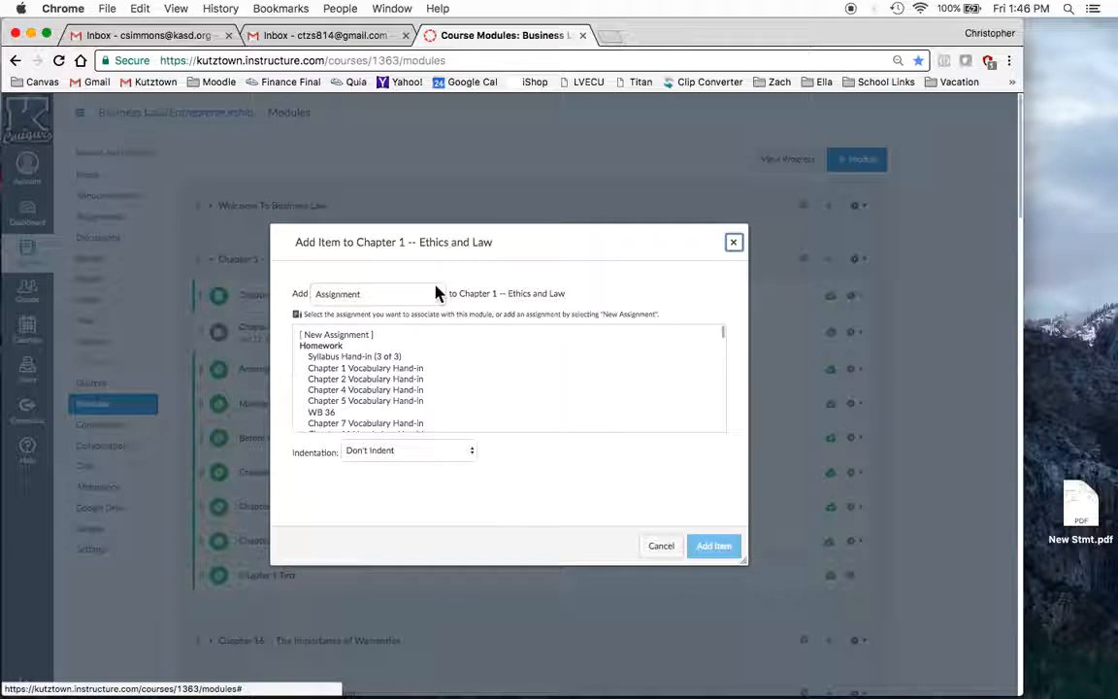
pyautogui.scroll(-2, 386, 359)
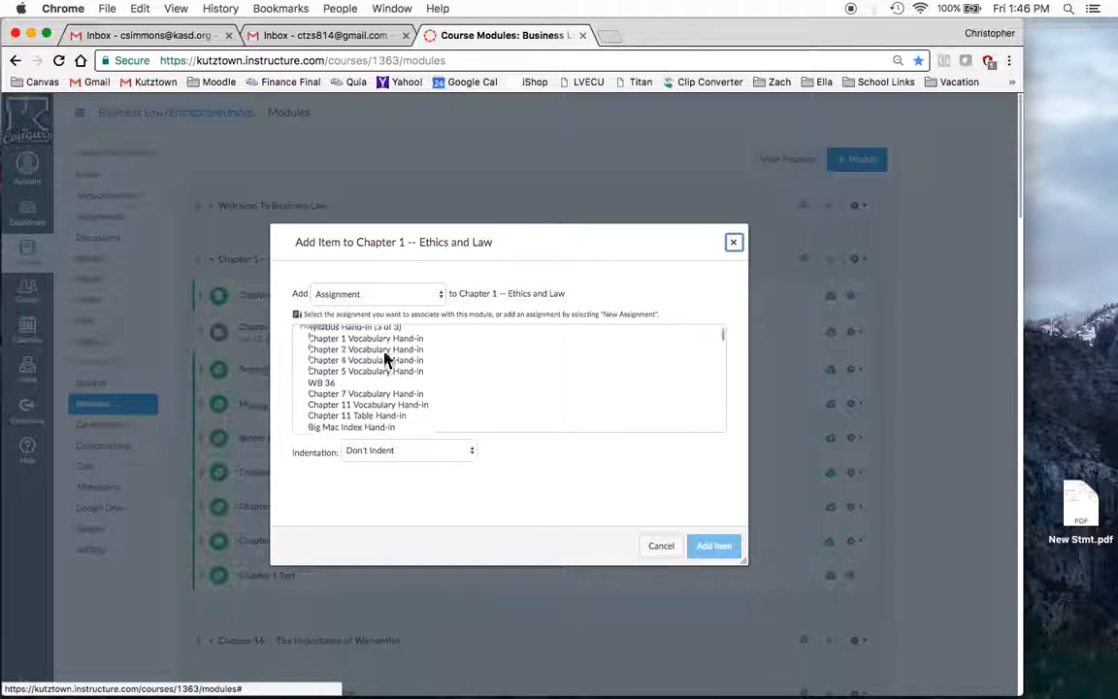
pyautogui.scroll(-4, 387, 359)
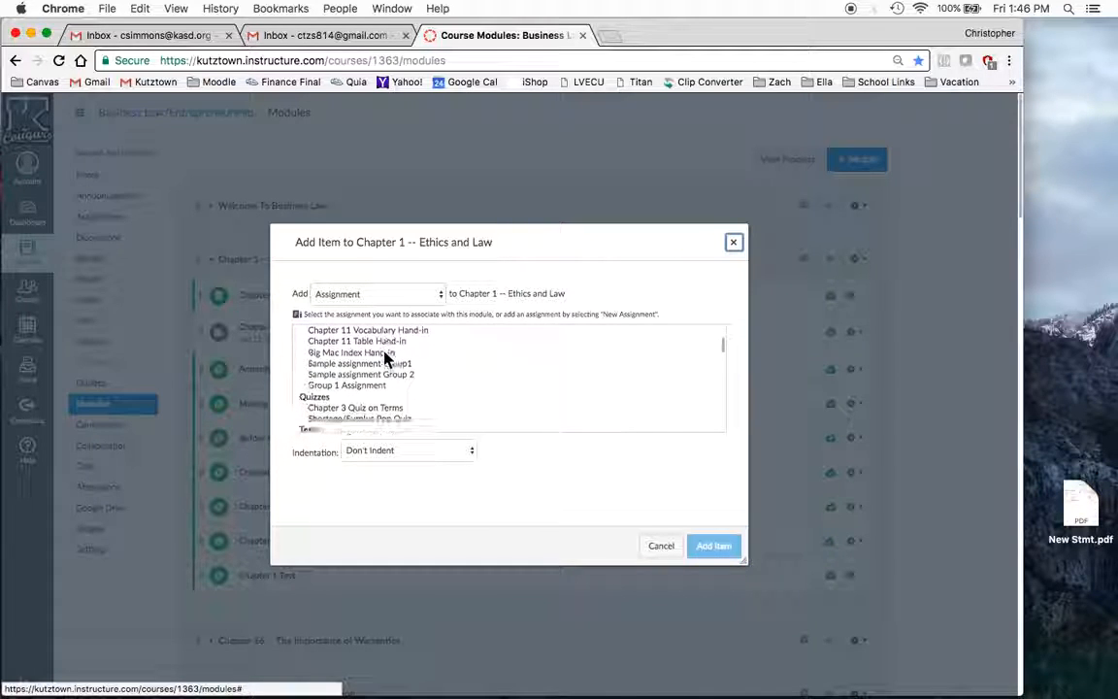
pyautogui.click(365, 389)
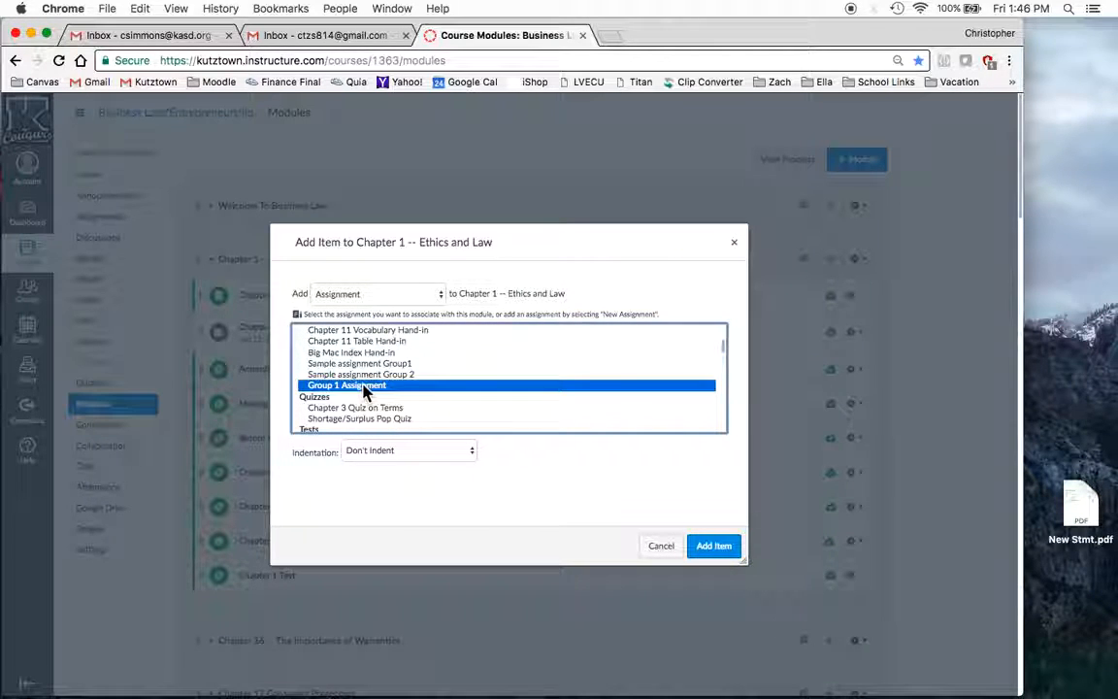
pyautogui.click(462, 454)
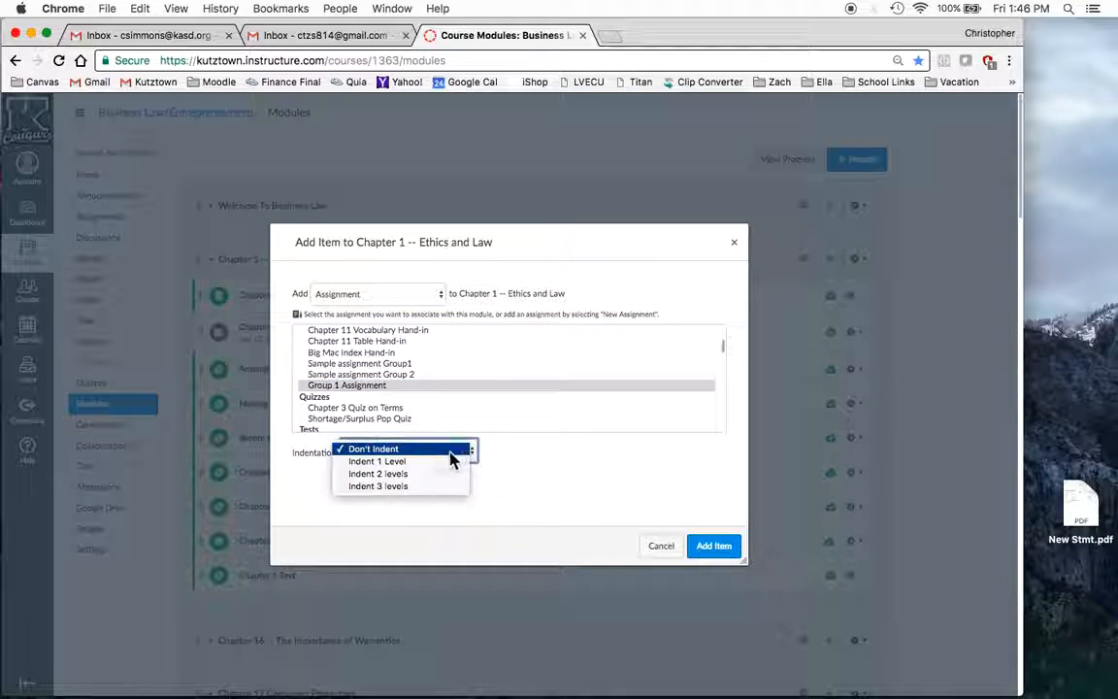
pyautogui.click(436, 462)
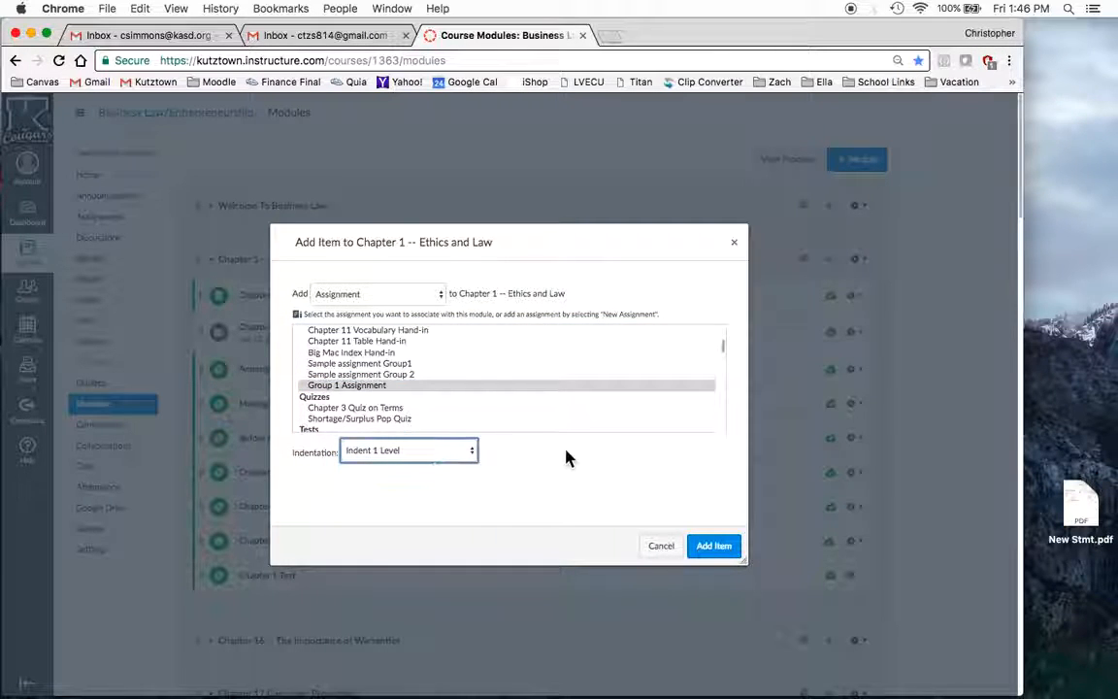
pyautogui.click(714, 549)
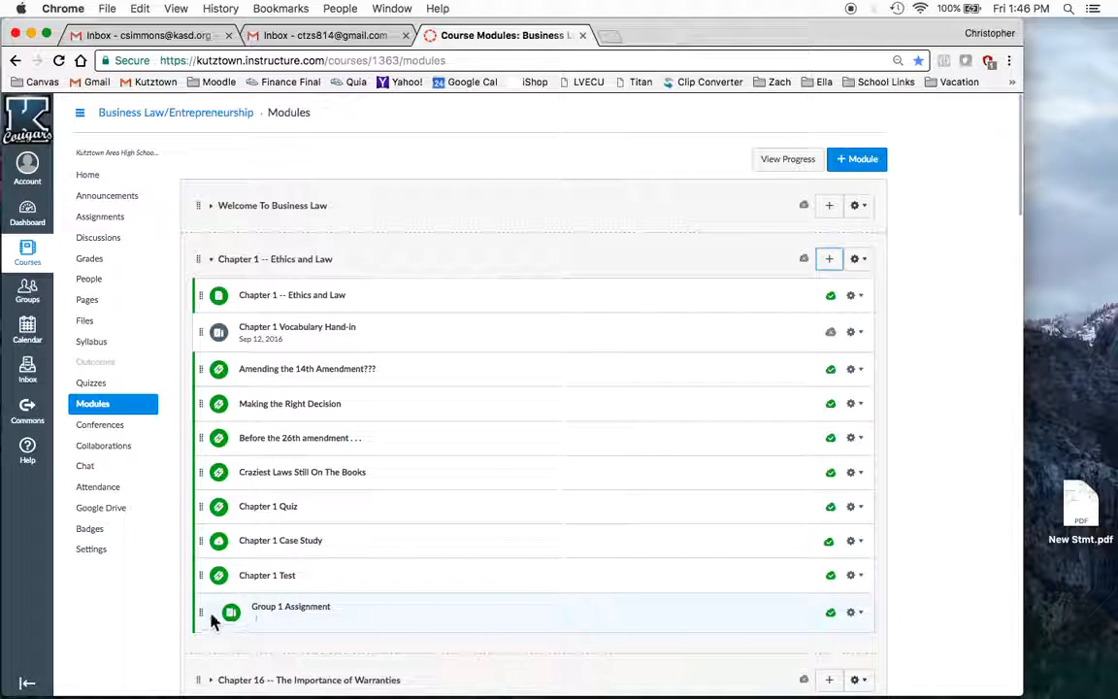
pyautogui.moveTo(199, 613); pyautogui.dragTo(230, 297)
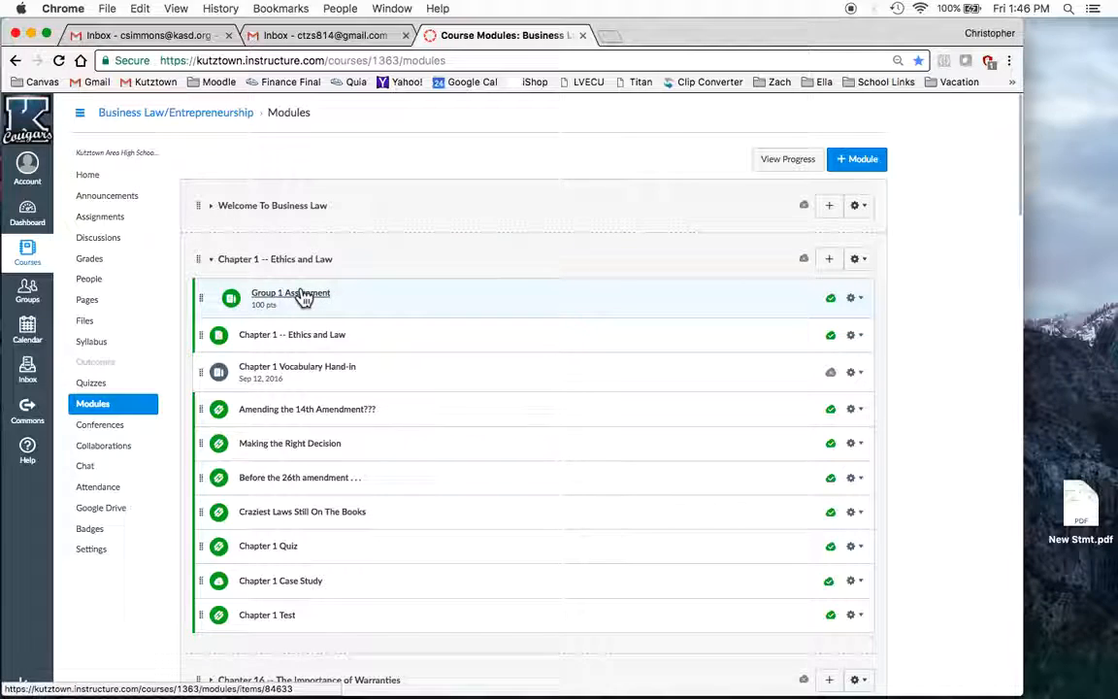